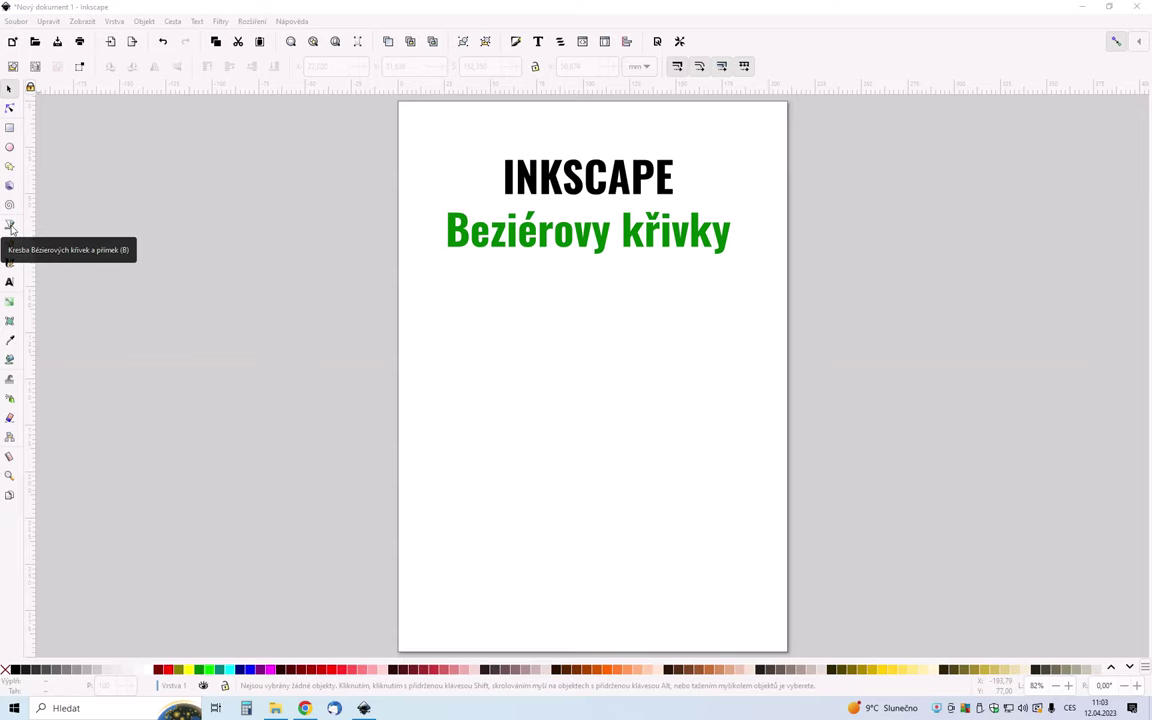
Step: Activate the Bezier (pen) tool for drawing paths and straight segments
click(10, 226)
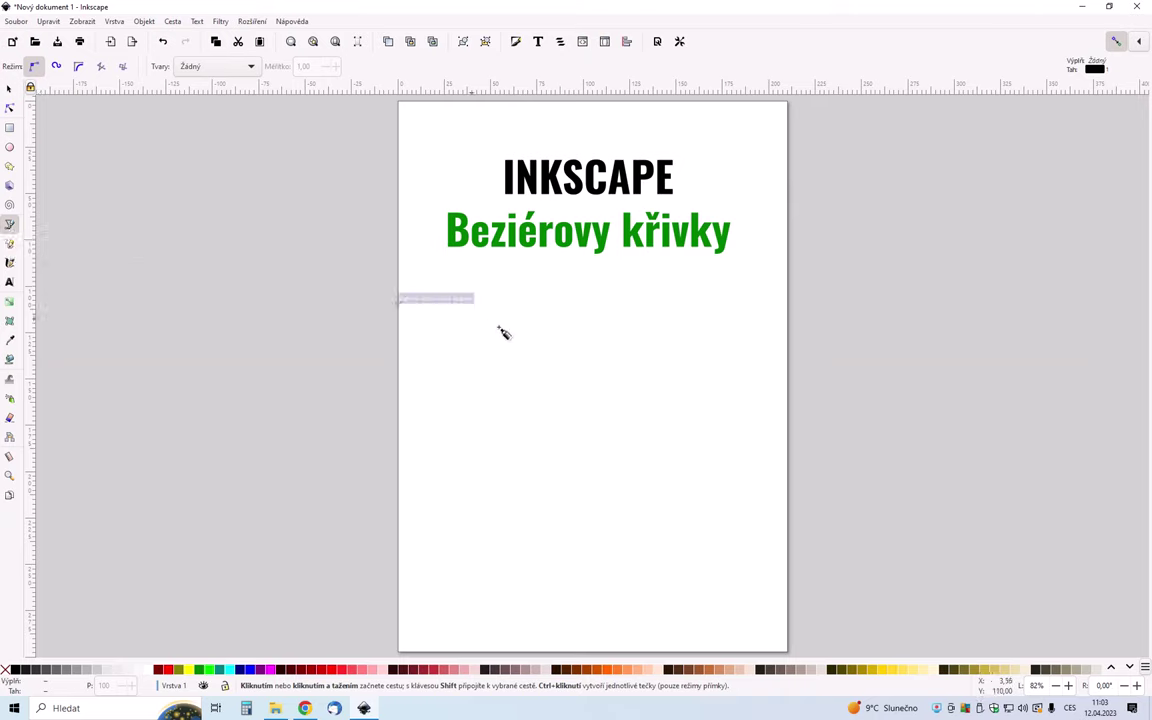
Step: Draw a four-point, three-segment zigzag line just below the green heading
click(438, 328)
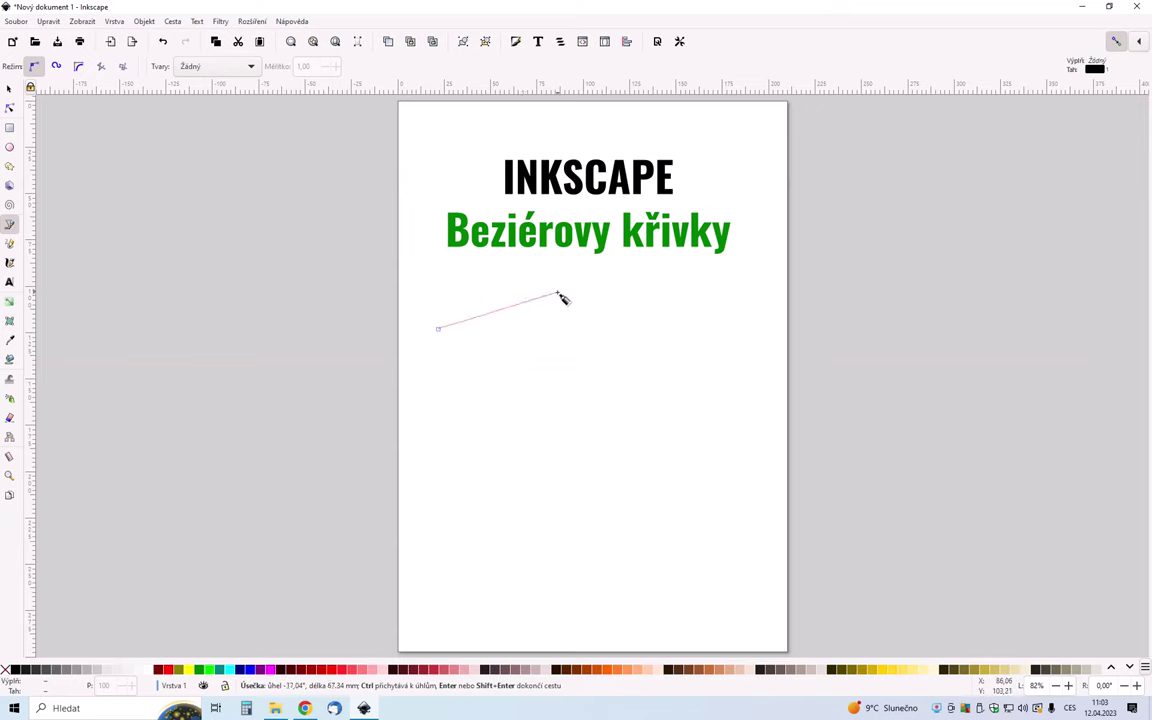
click(558, 294)
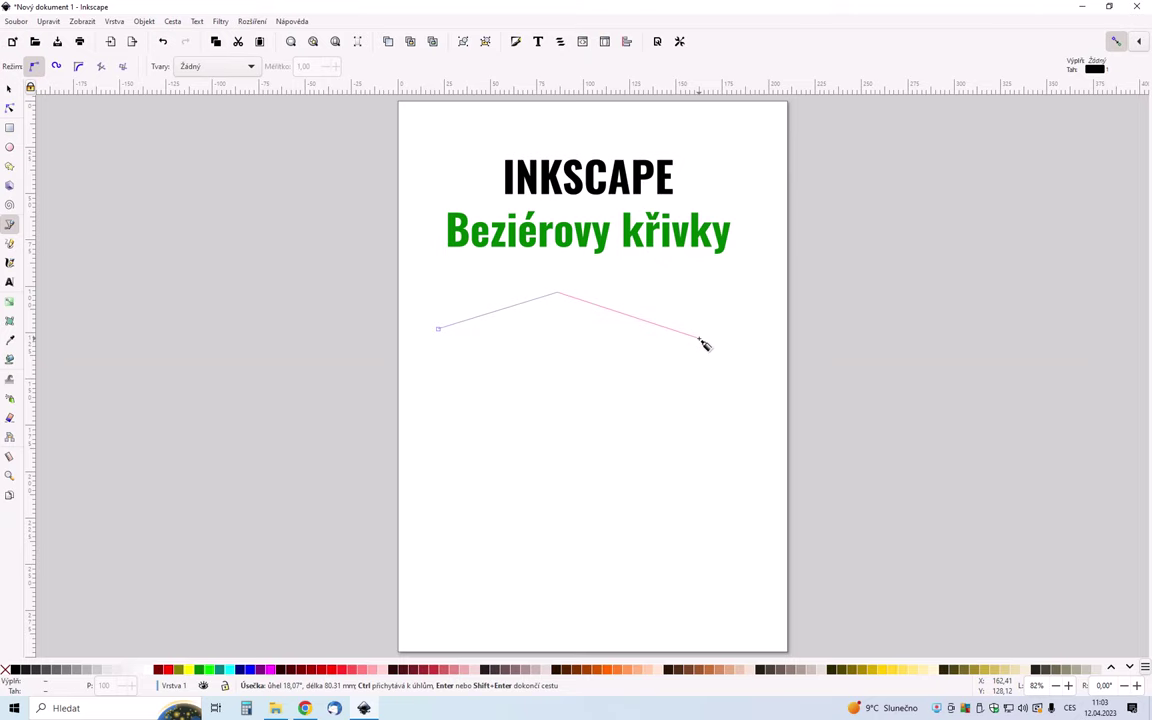
click(700, 339)
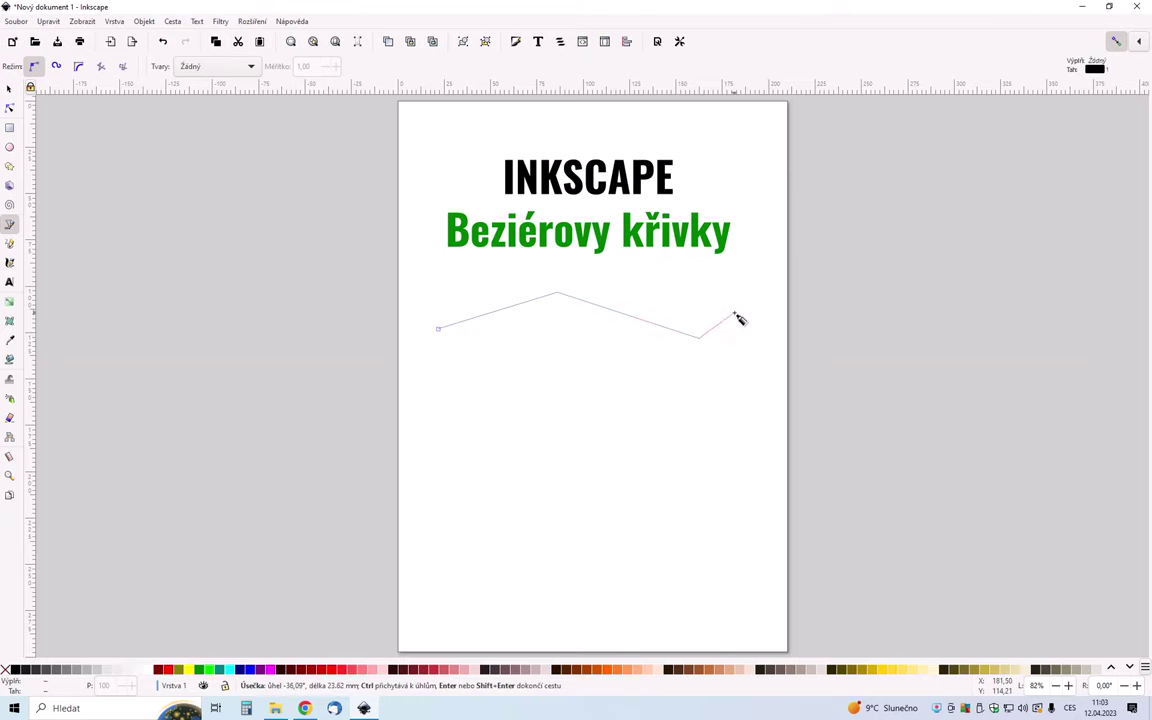
double_click(733, 306)
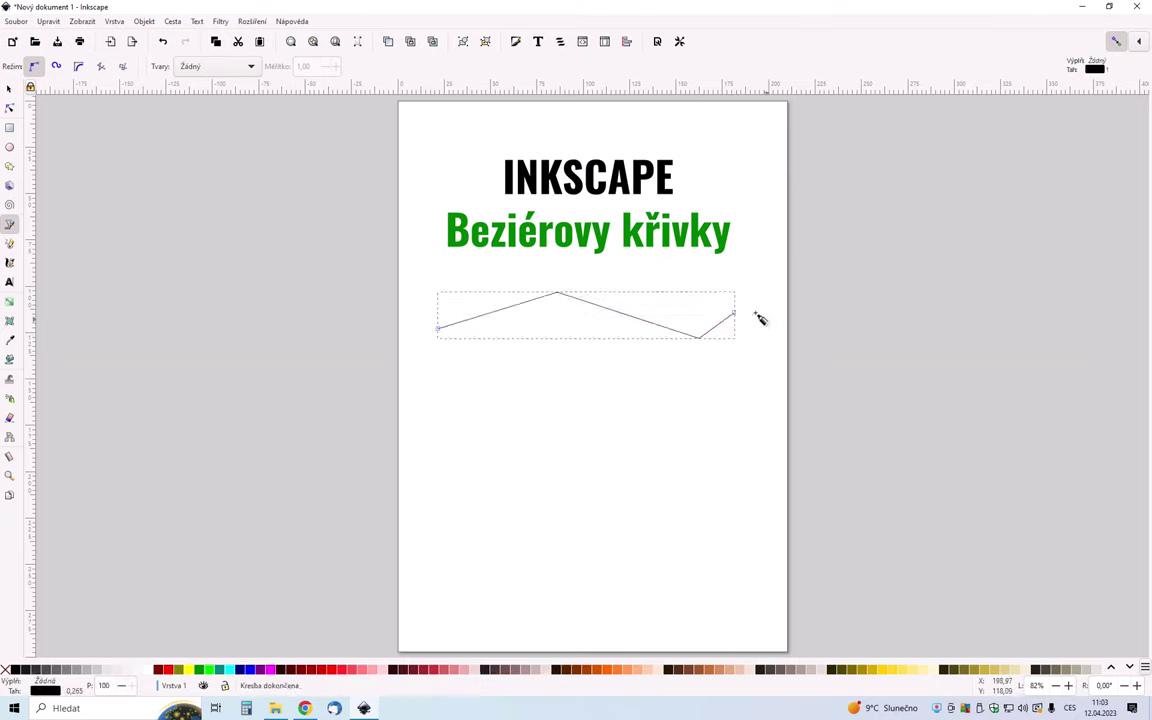
click(9, 91)
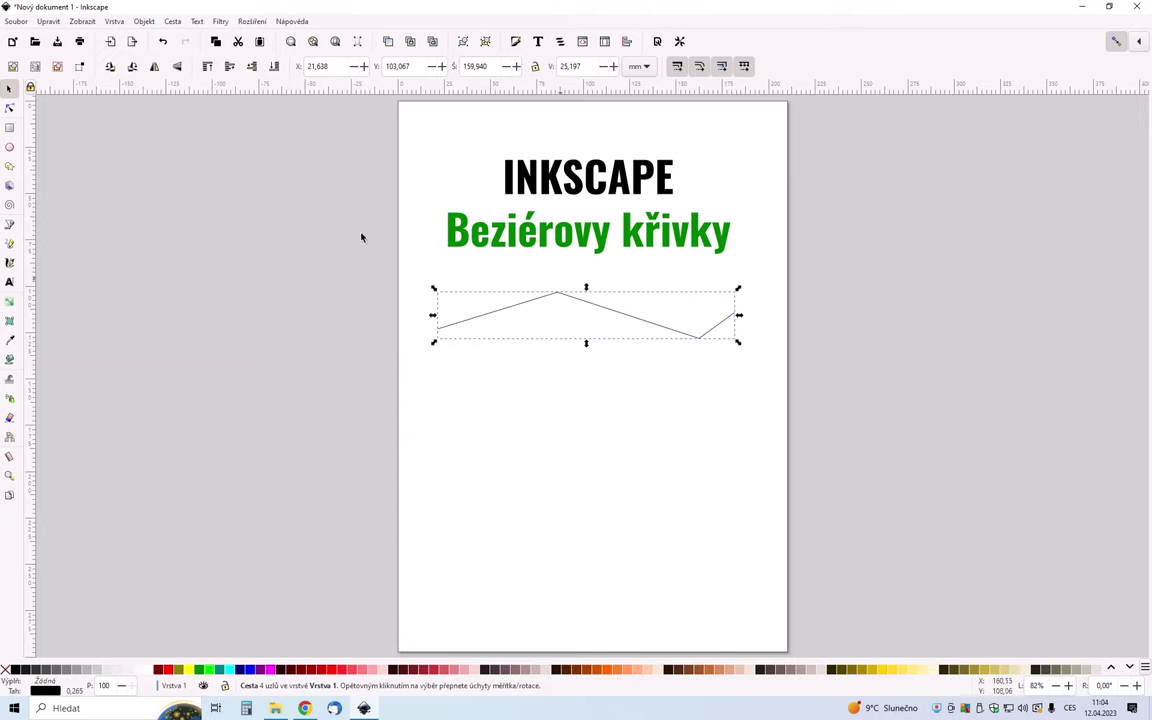
Step: Draw a matching four-point zigzag parallel beneath the first, then deselect it
click(9, 224)
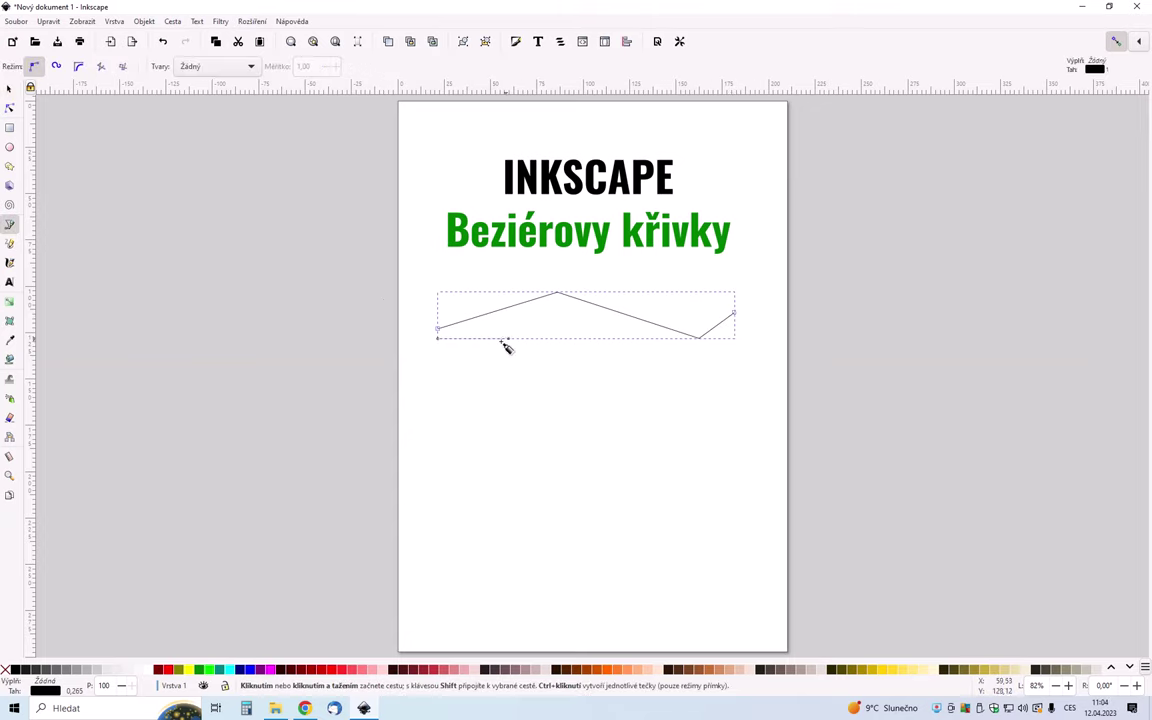
click(437, 371)
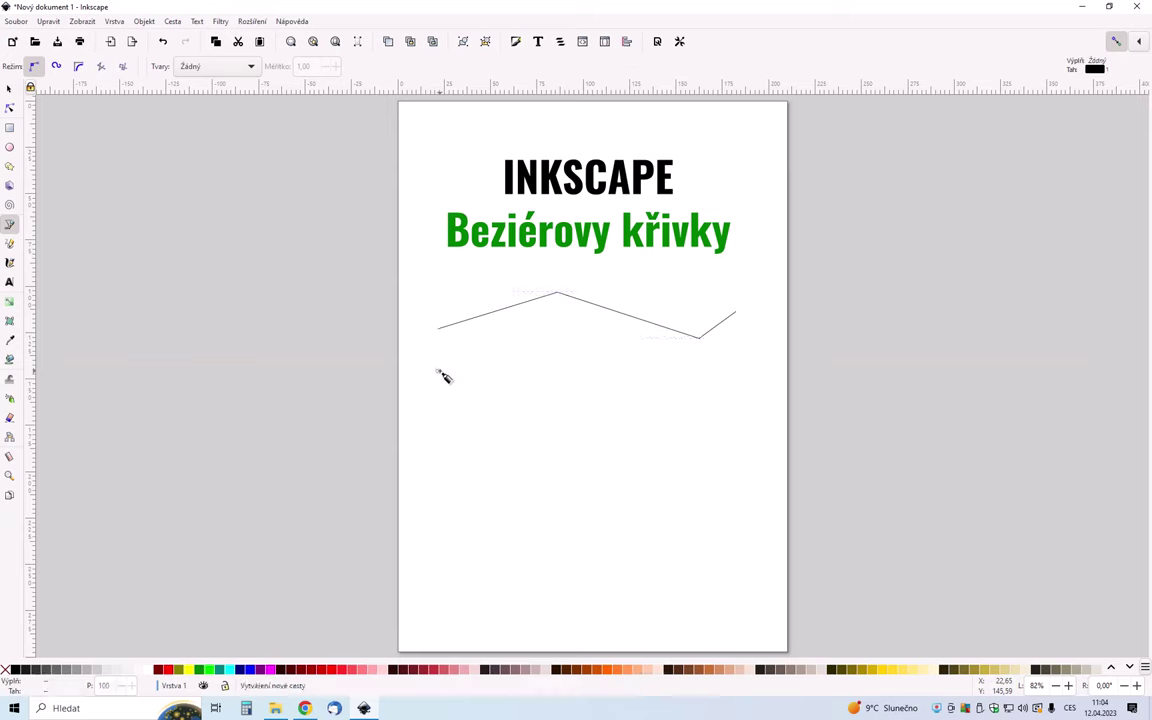
click(556, 336)
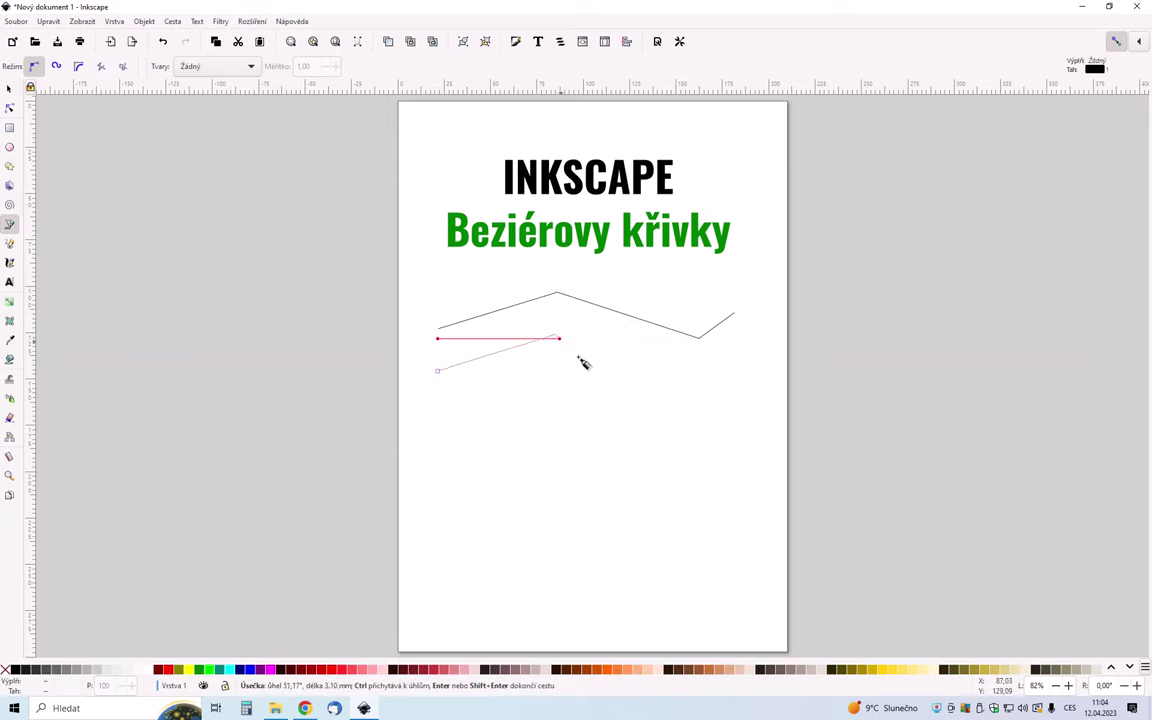
click(693, 377)
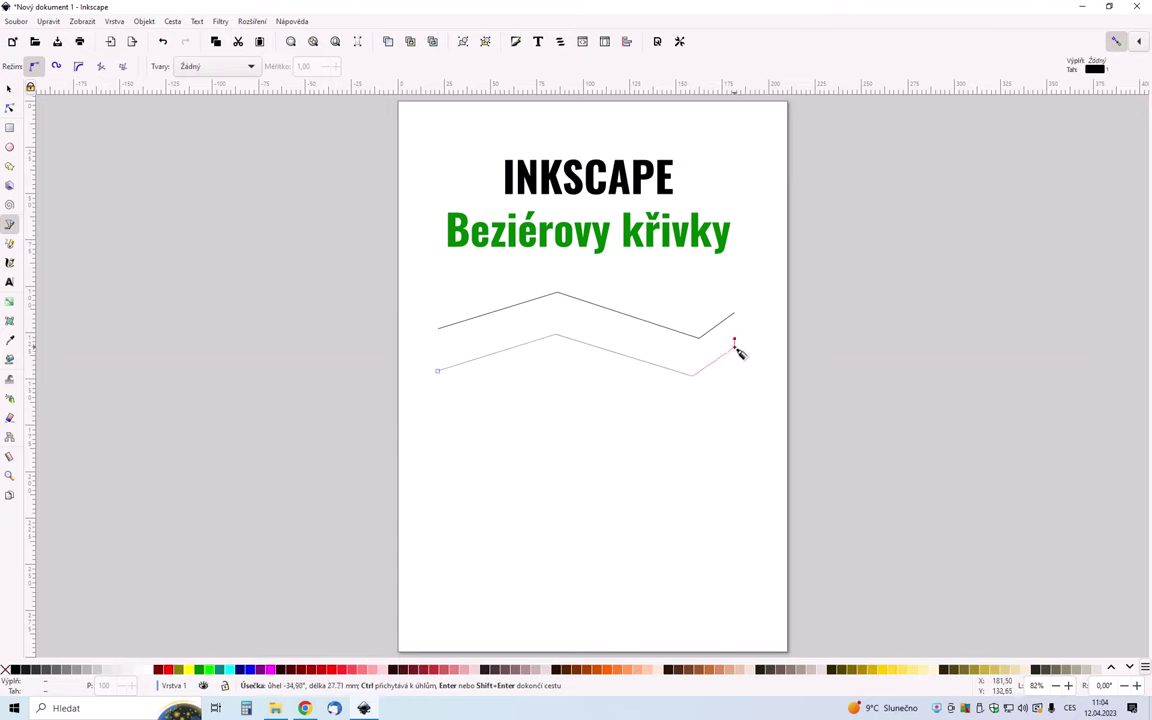
double_click(735, 349)
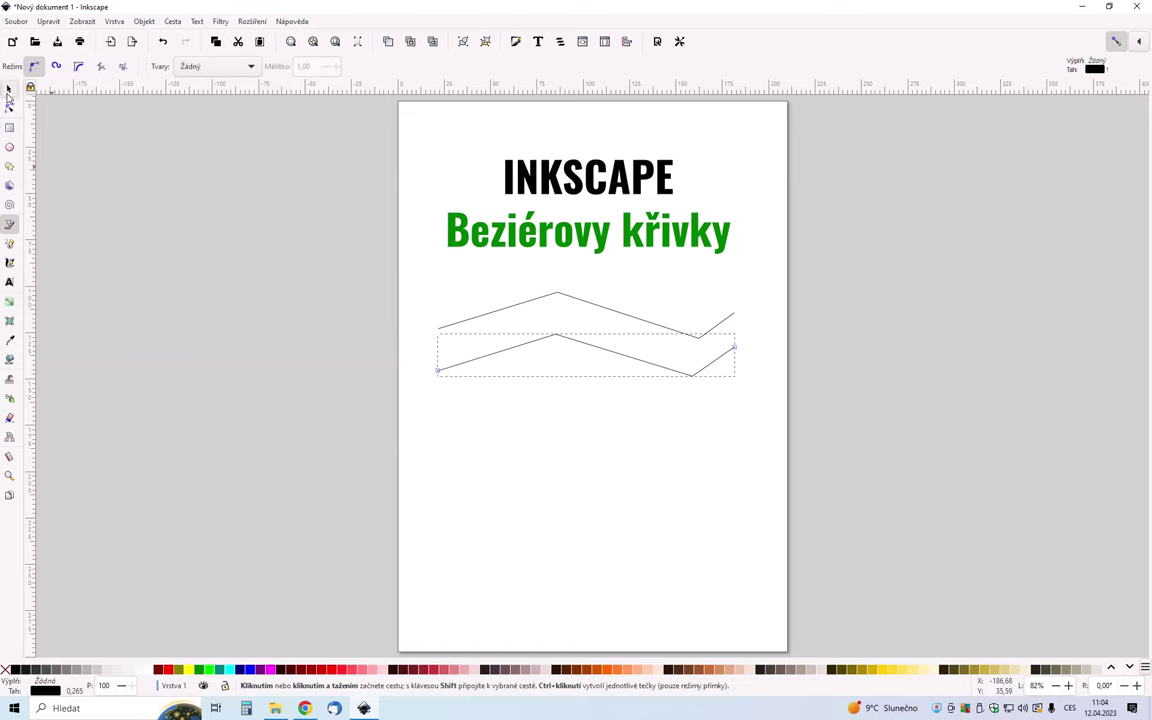
click(9, 89)
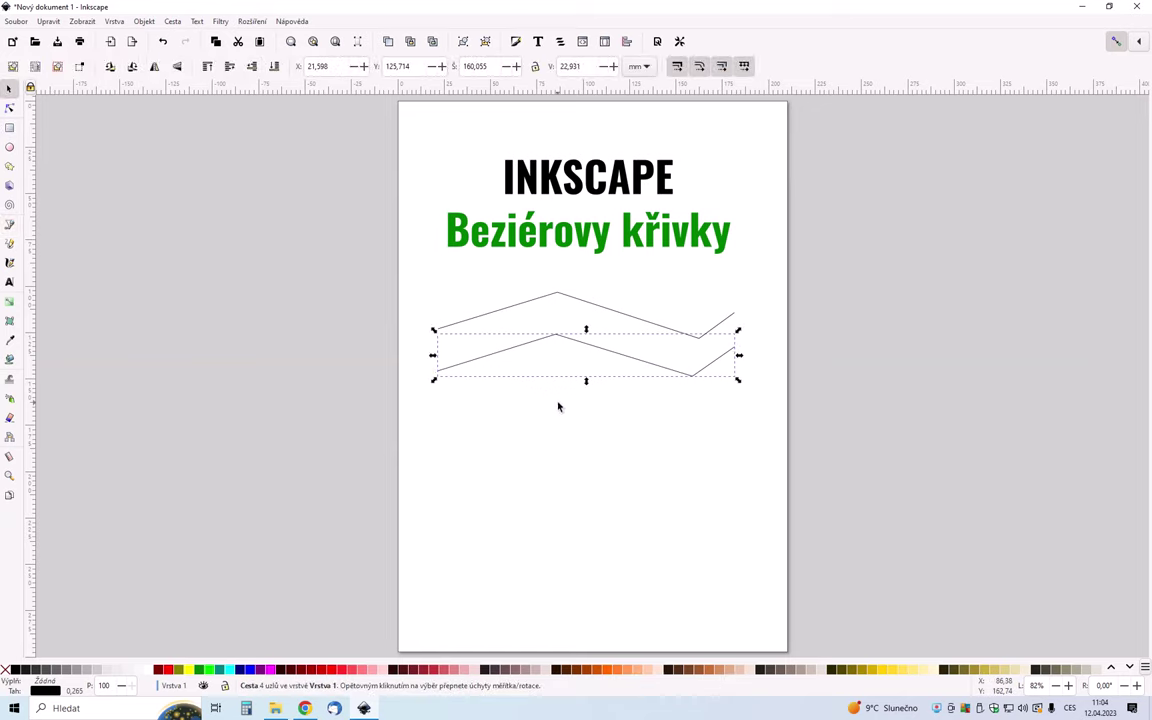
click(445, 358)
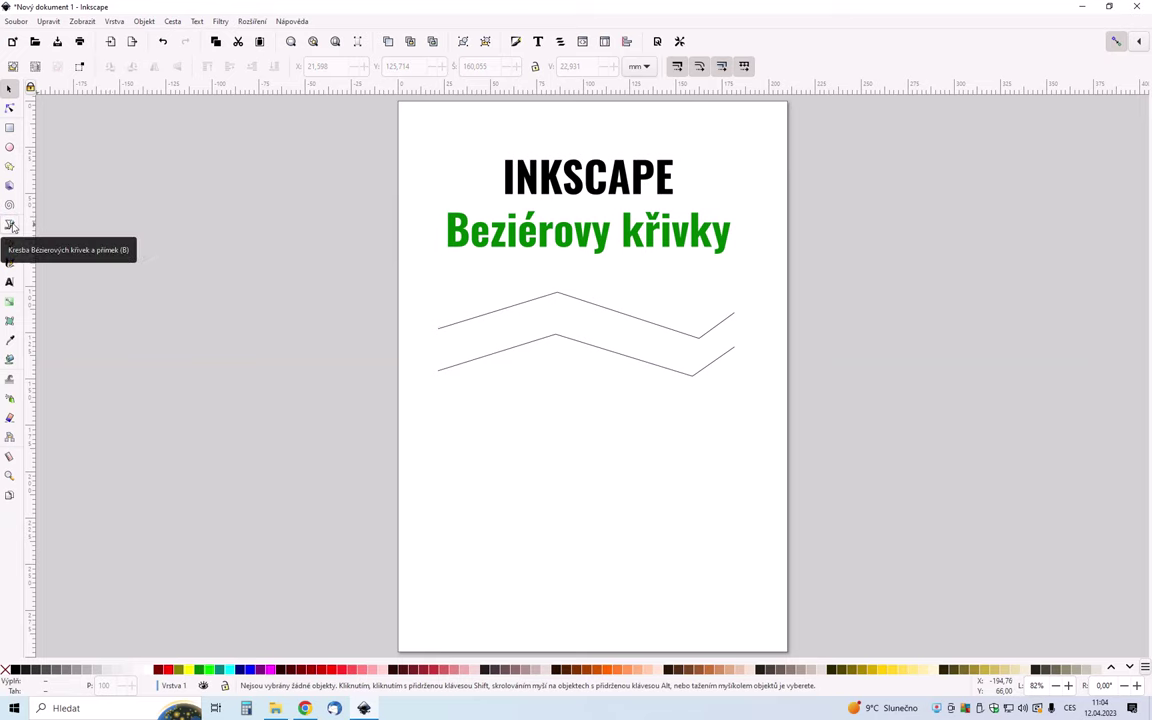
Step: Draw a closed triangle below the zigzags and fill it peach (#FFB380)
click(10, 225)
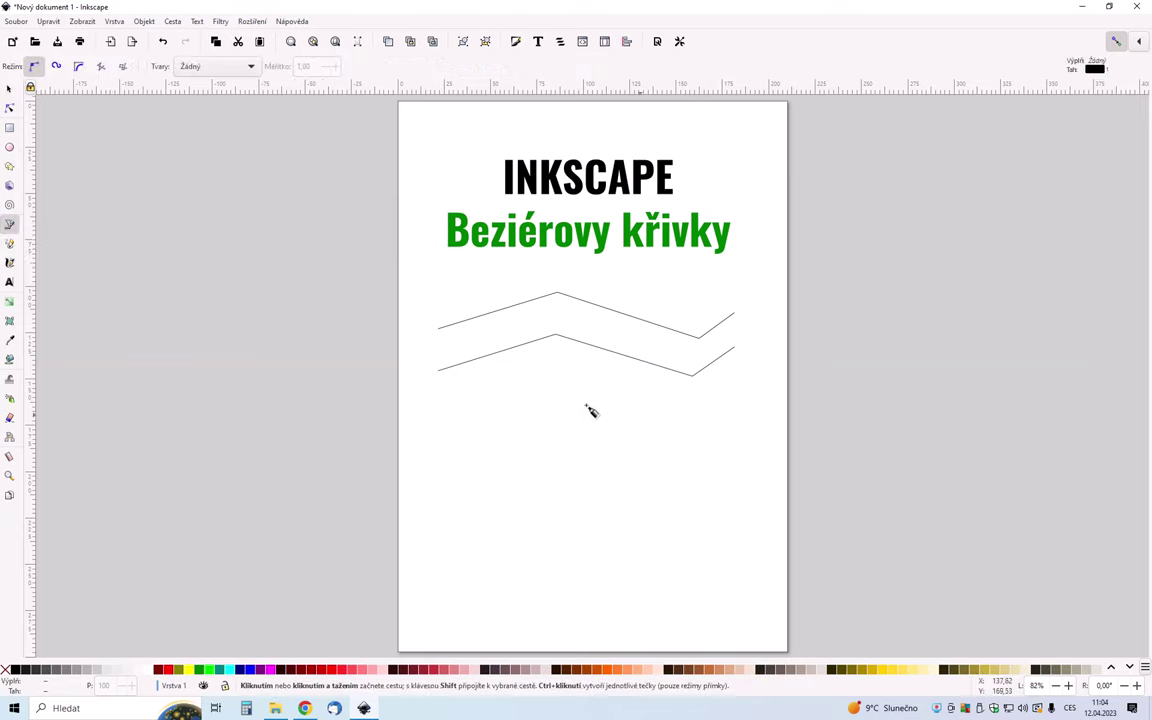
click(483, 376)
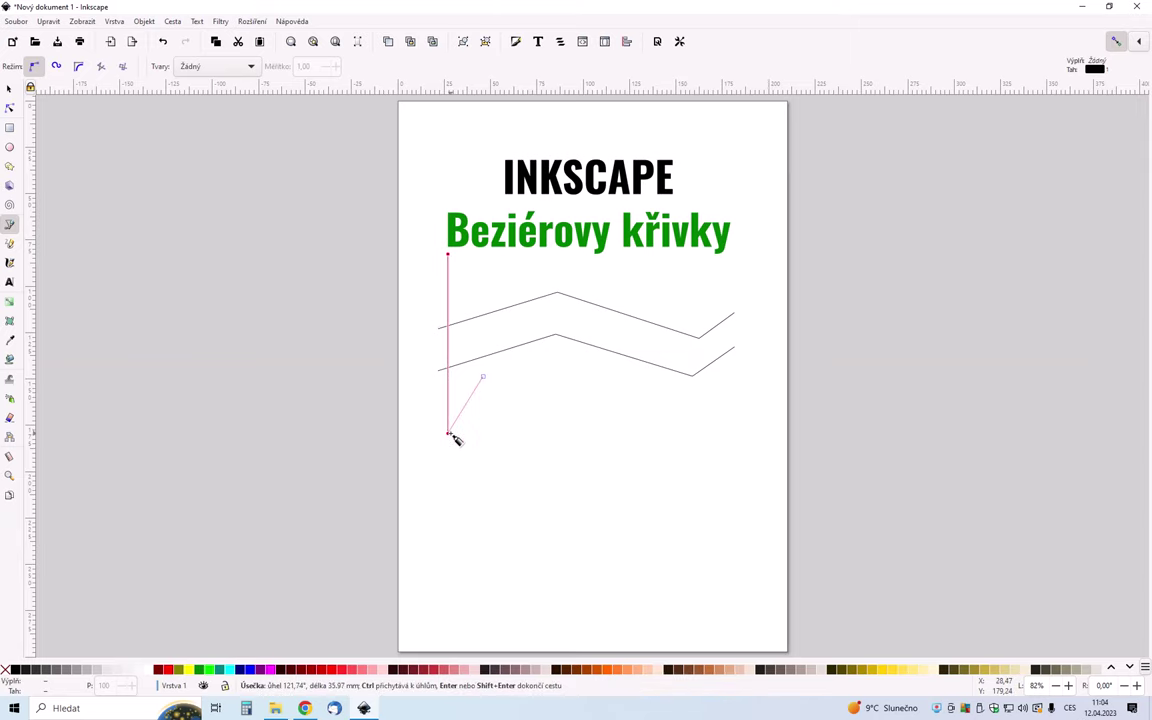
click(449, 433)
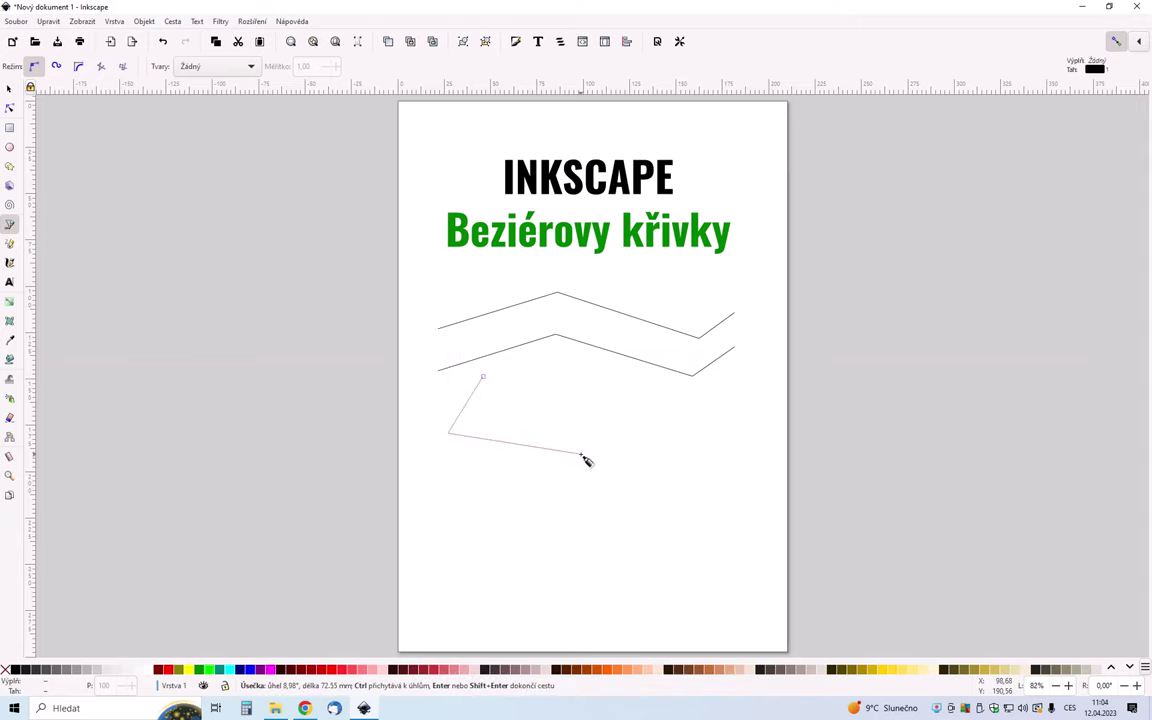
click(580, 453)
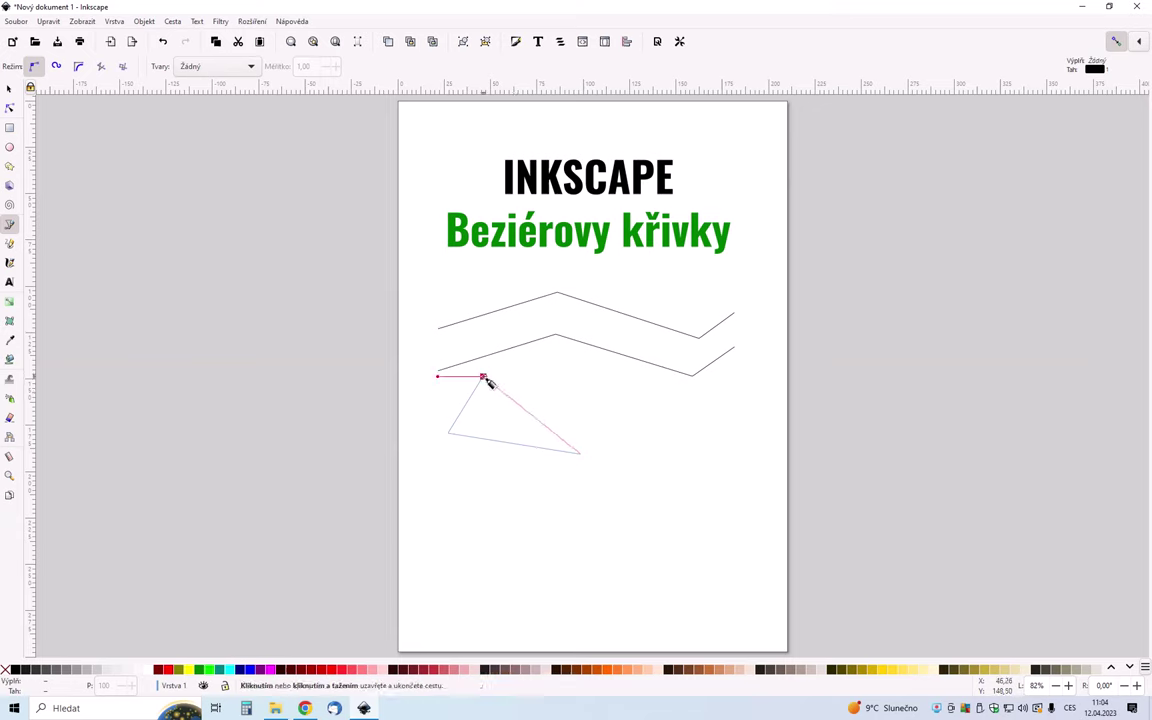
click(484, 378)
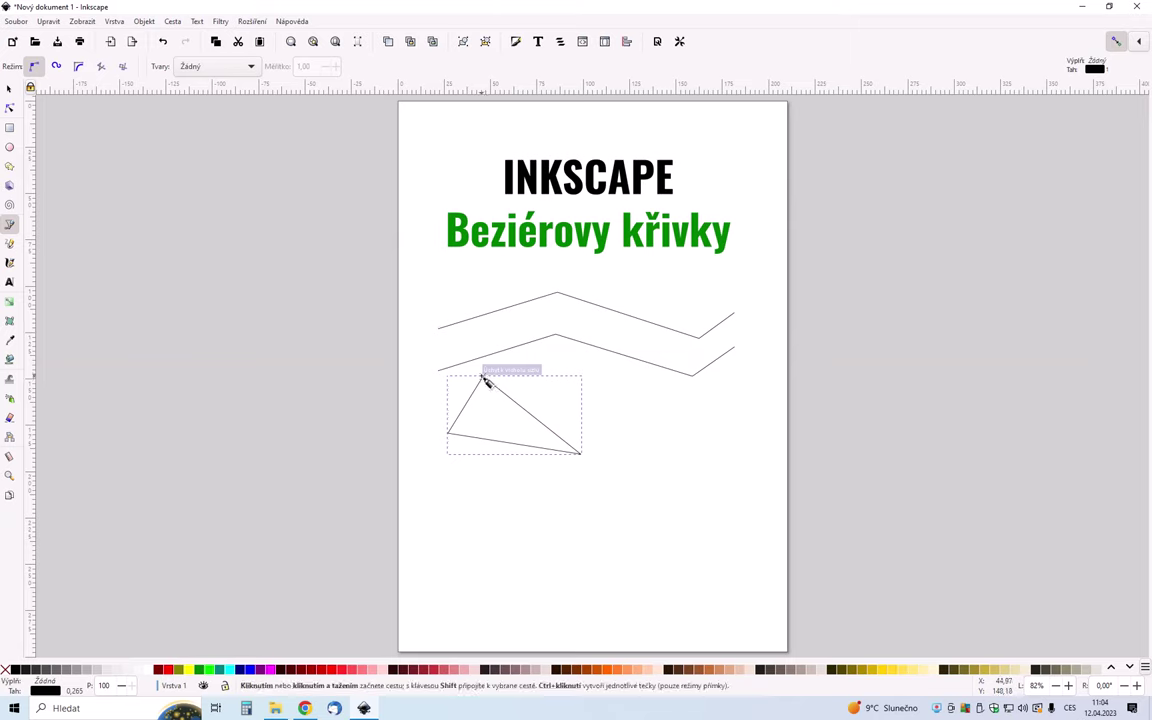
click(634, 669)
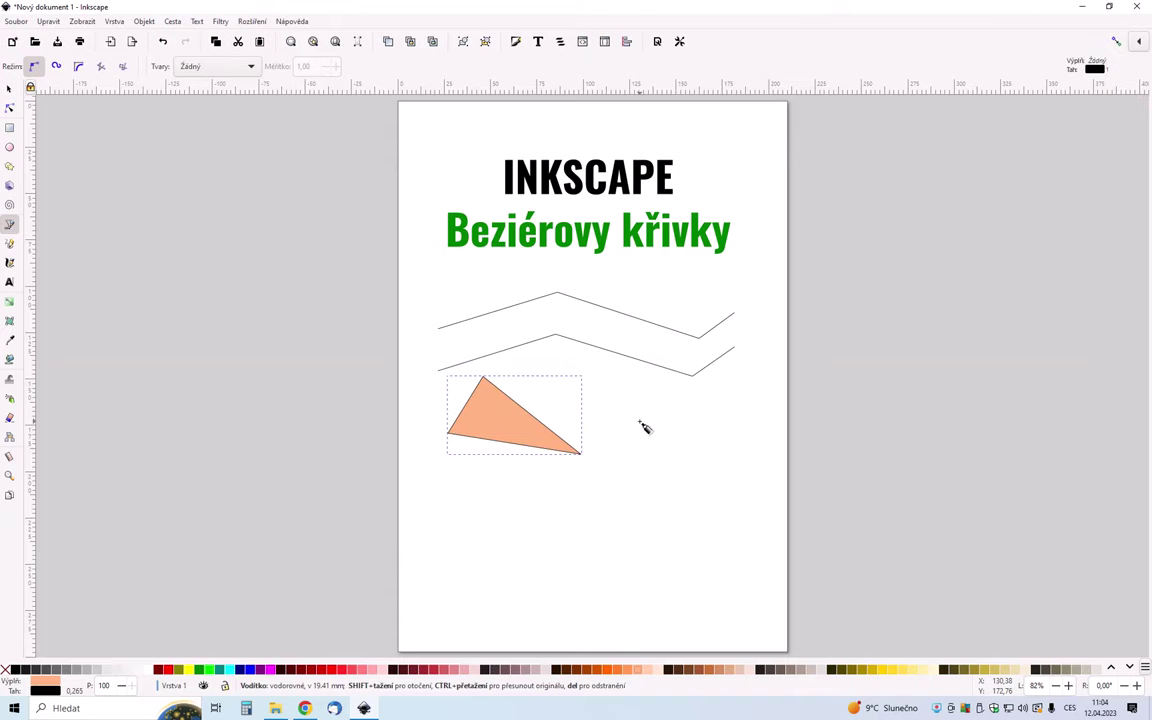
Step: Draw a closed right-angled triangle right of the first and fill it light brown
click(644, 395)
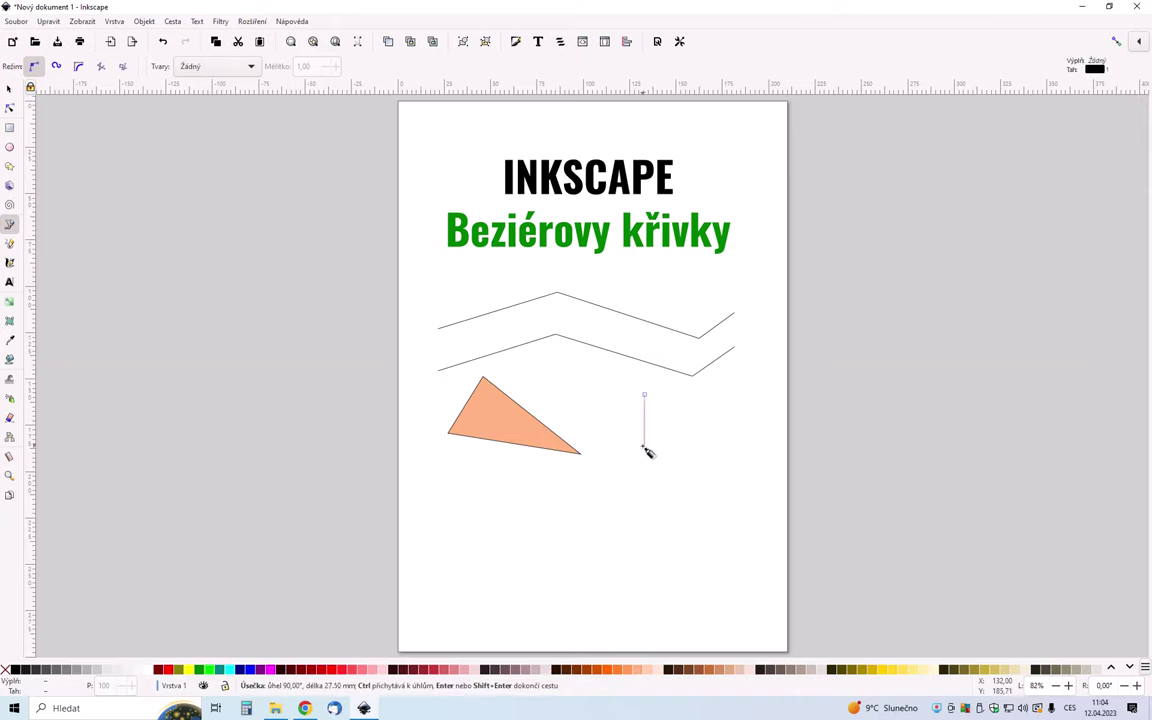
click(644, 446)
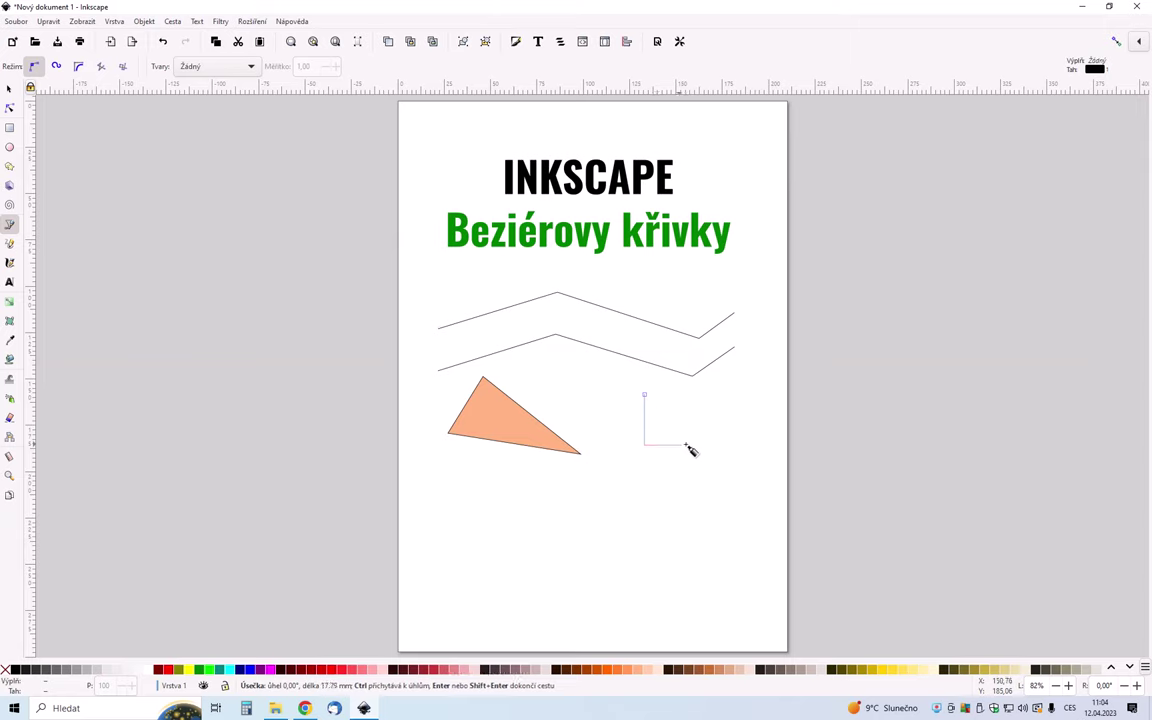
click(748, 446)
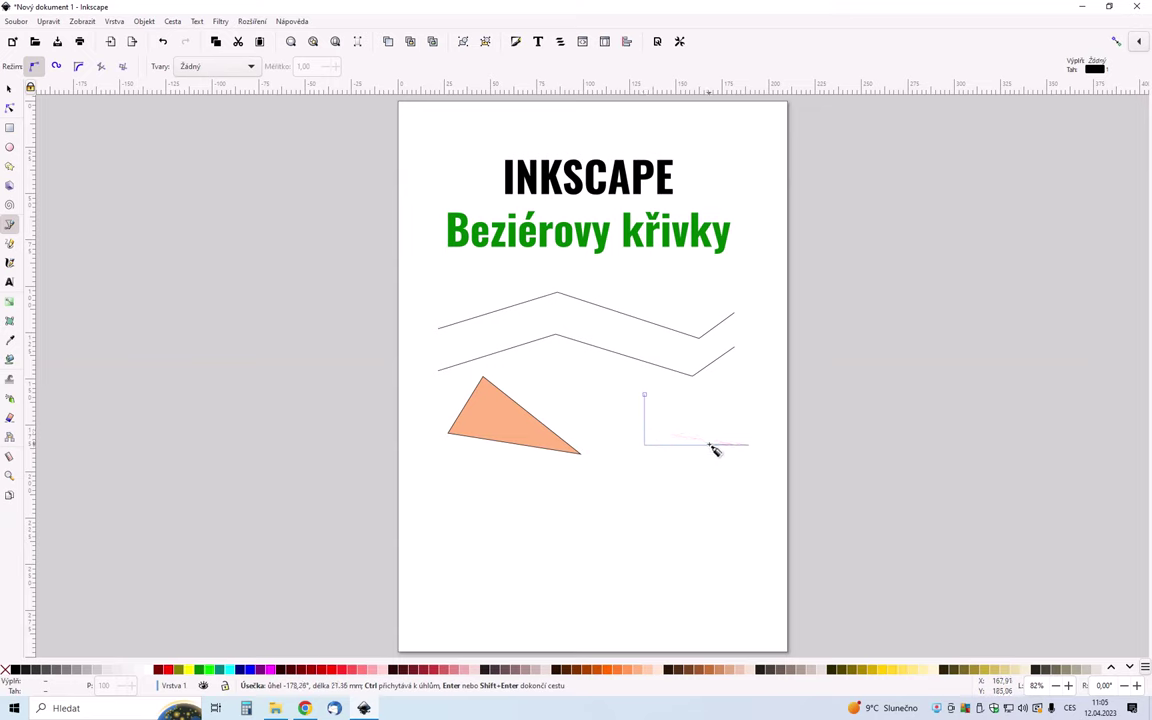
click(645, 396)
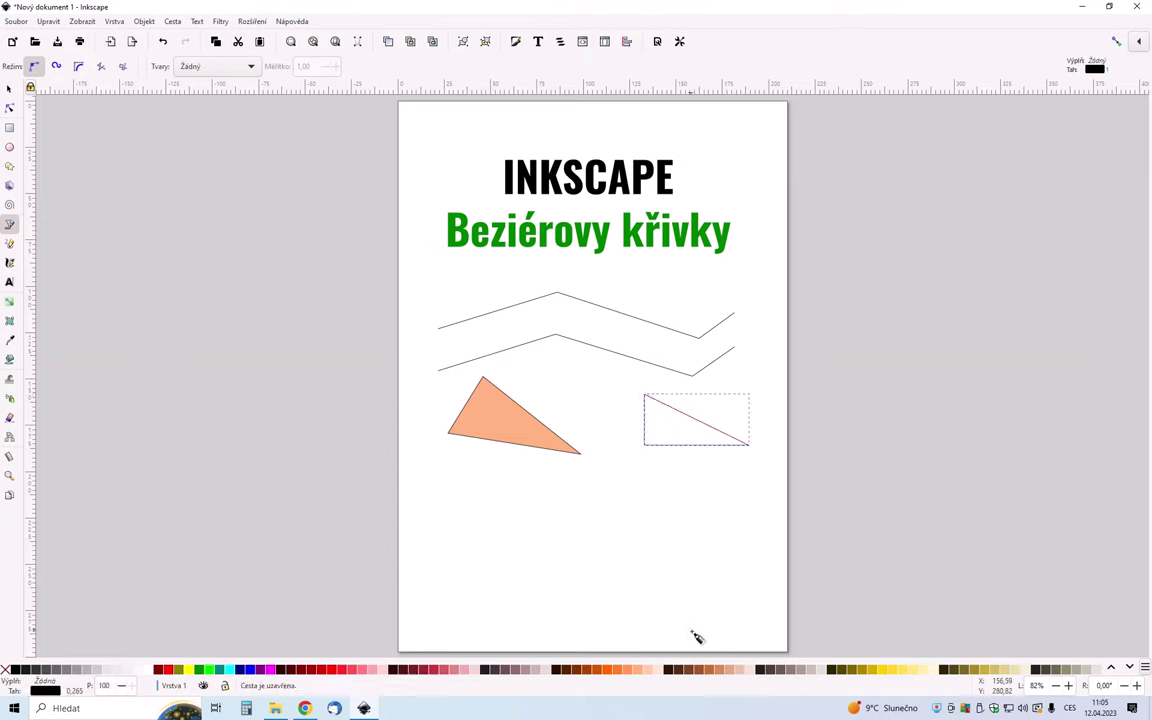
click(640, 669)
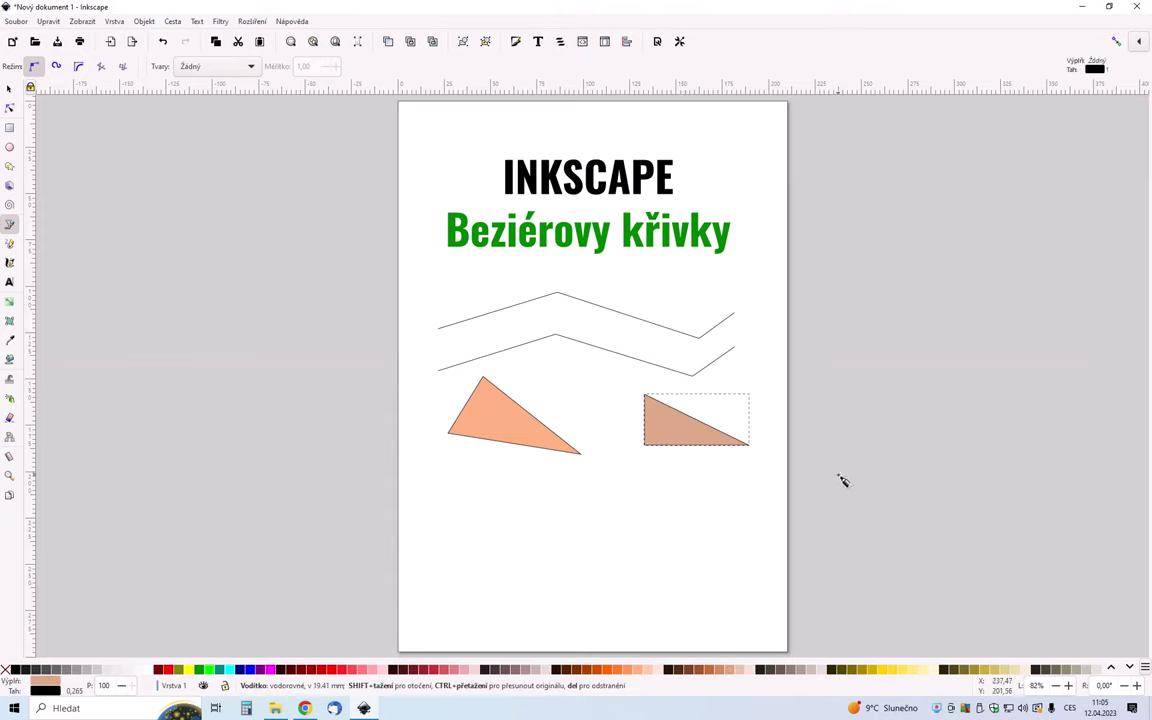
Step: Nudge the brown triangle slightly to the left
click(10, 90)
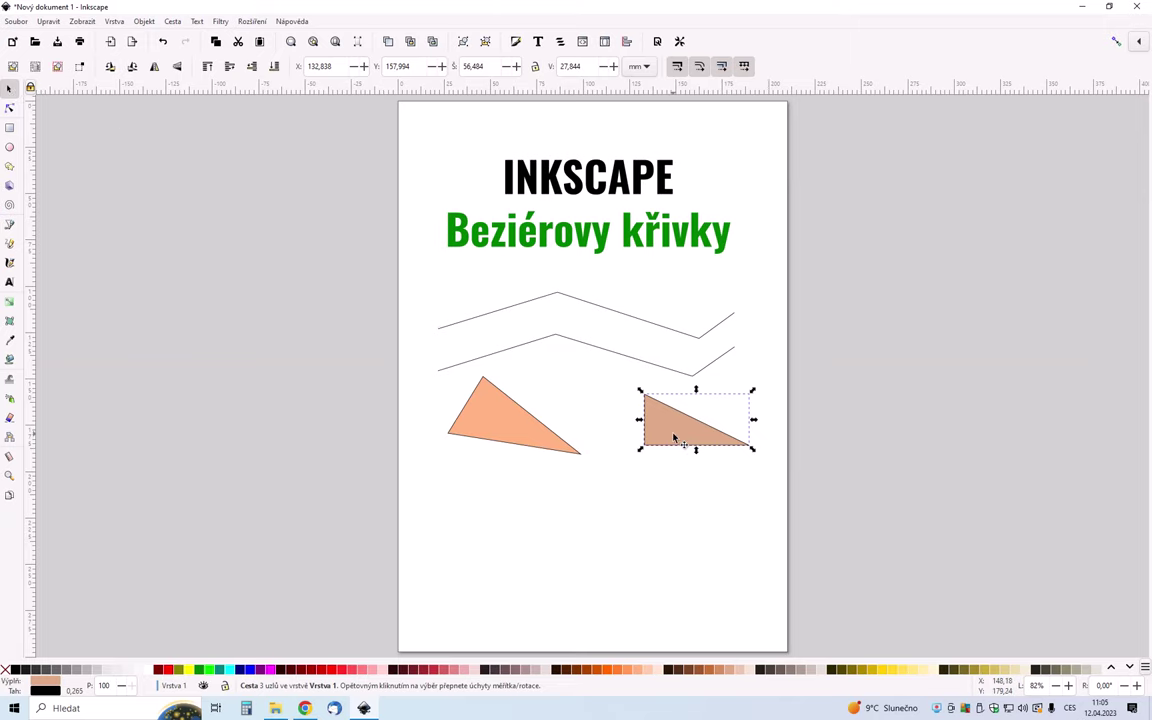
drag(674, 437, 651, 433)
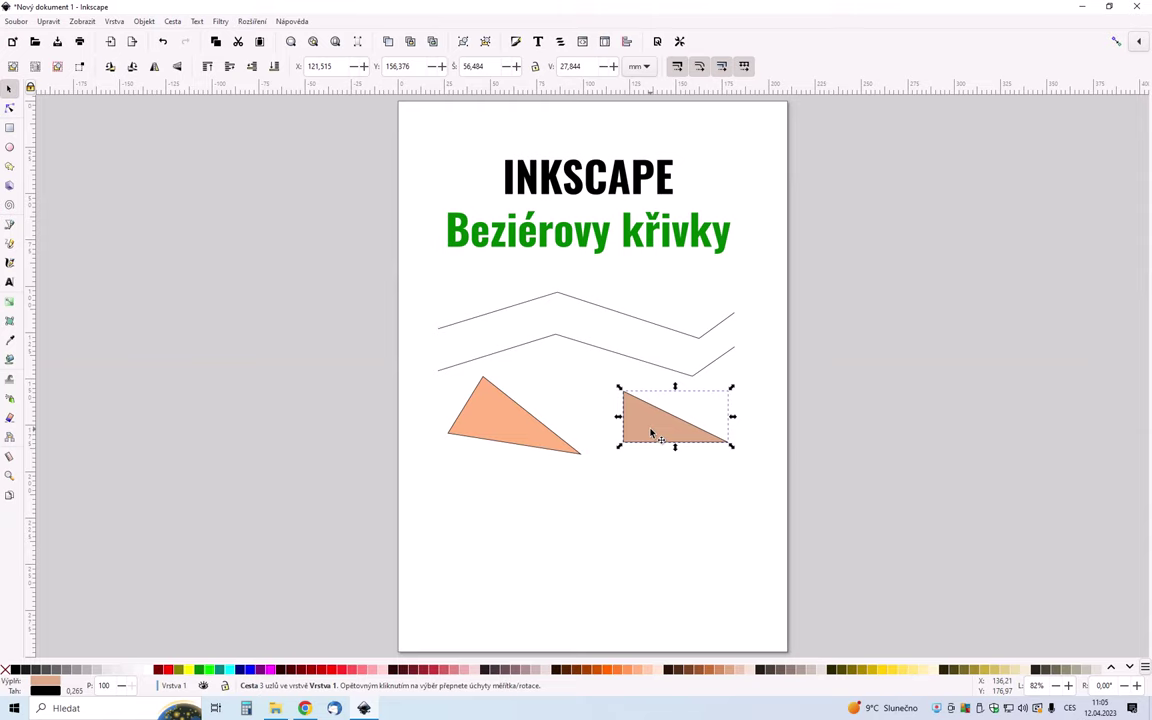
click(10, 224)
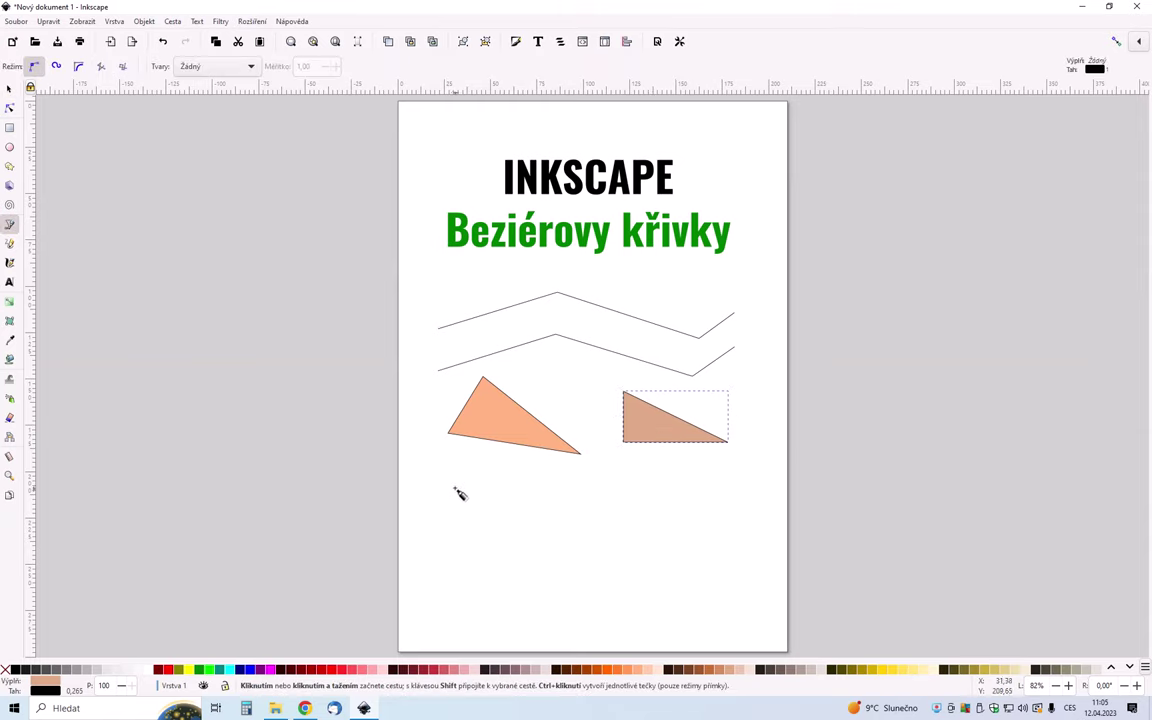
Step: Draw a closed letter-F outline with stem, middle arm and top bar below the triangles
click(441, 474)
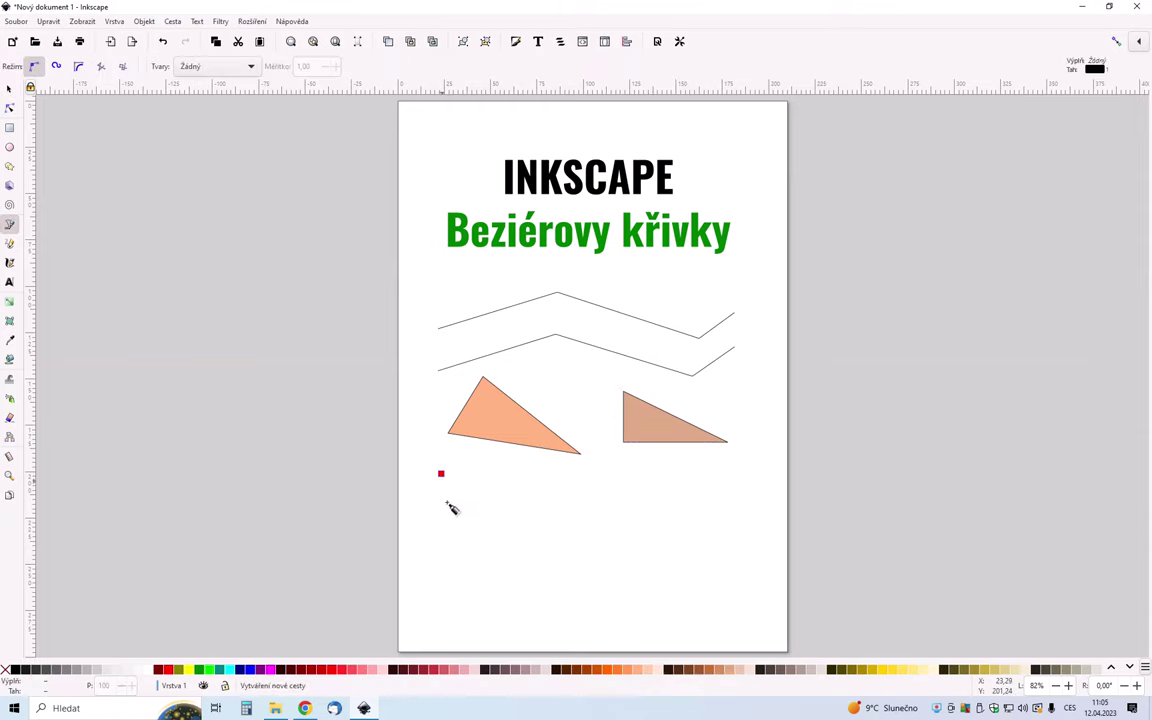
click(441, 605)
click(457, 605)
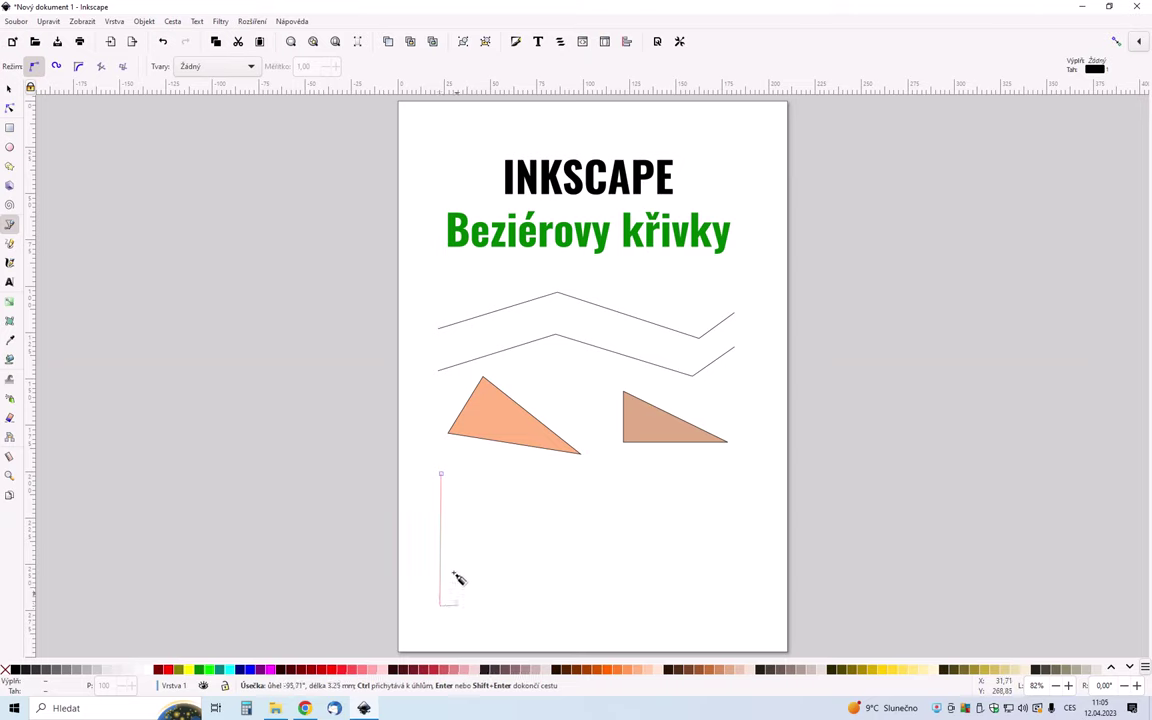
click(458, 541)
click(484, 541)
click(484, 525)
click(460, 525)
click(460, 493)
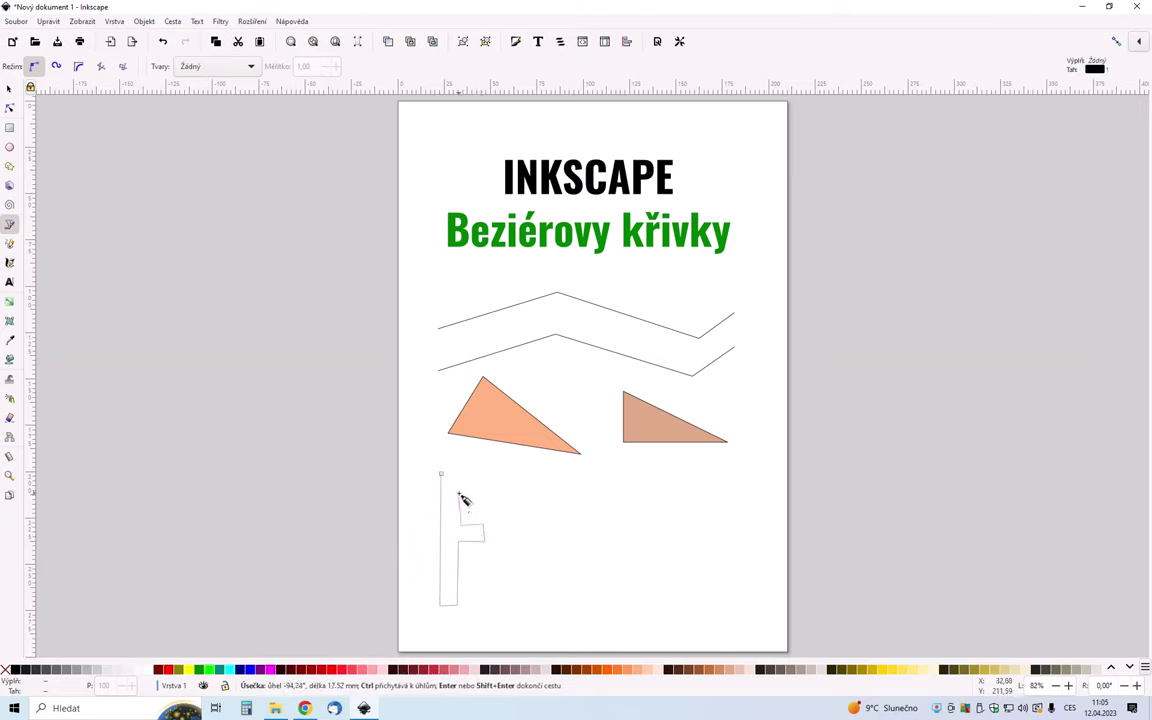
click(507, 493)
click(507, 473)
click(441, 475)
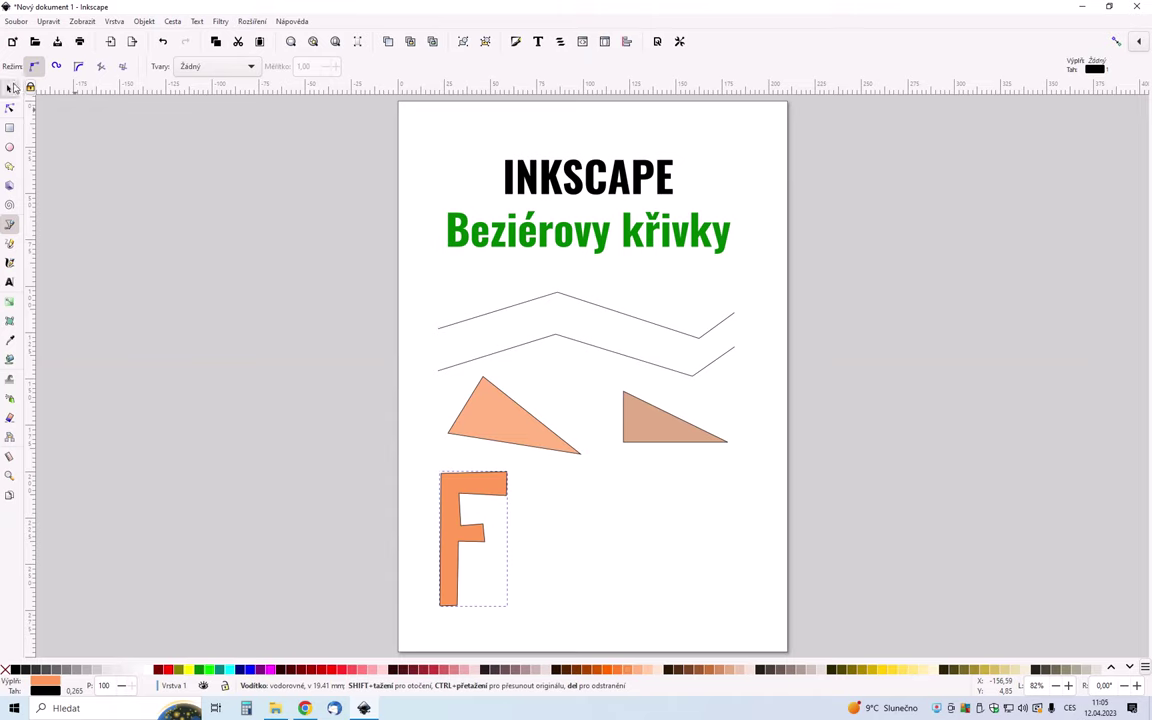
Step: Shorten the F, move the brown triangle up-left, and place the F to its right
click(9, 88)
mouse_move(473, 611)
mouse_down()
mouse_move(498, 570)
mouse_move(473, 508)
mouse_up()
click(460, 510)
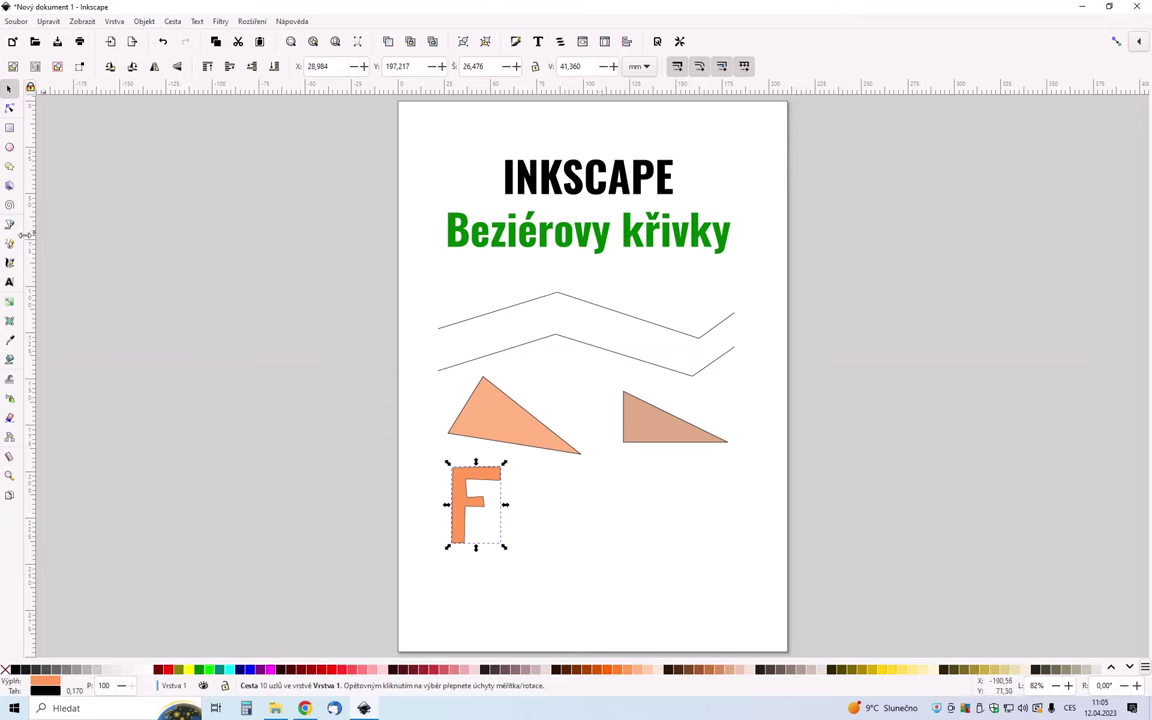
drag(656, 432, 612, 422)
drag(463, 508, 726, 425)
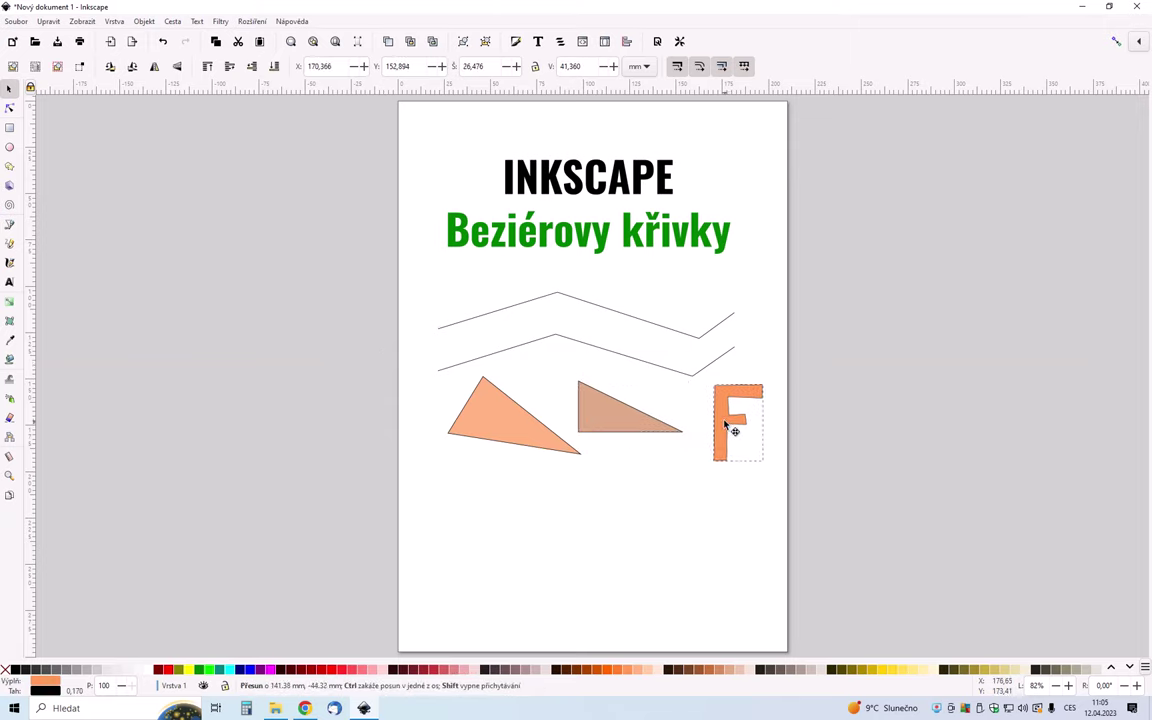
click(833, 552)
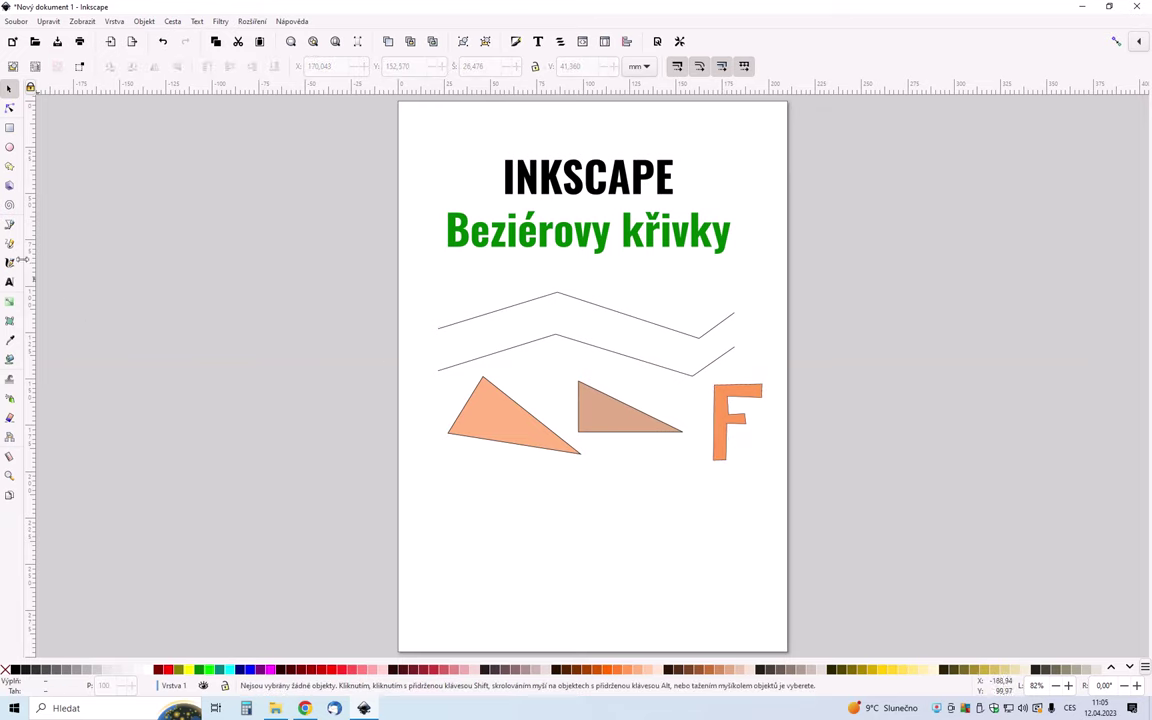
Step: Draw a three-node arch below the triangles with a smooth, flattened top node
click(9, 224)
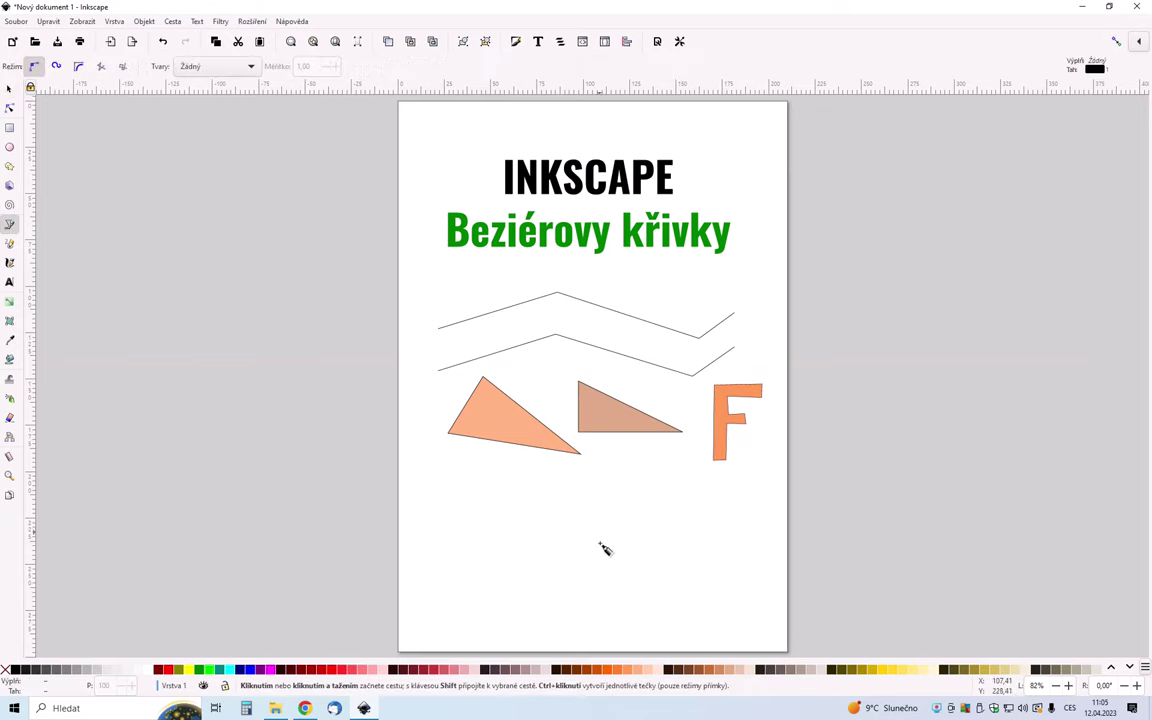
click(423, 564)
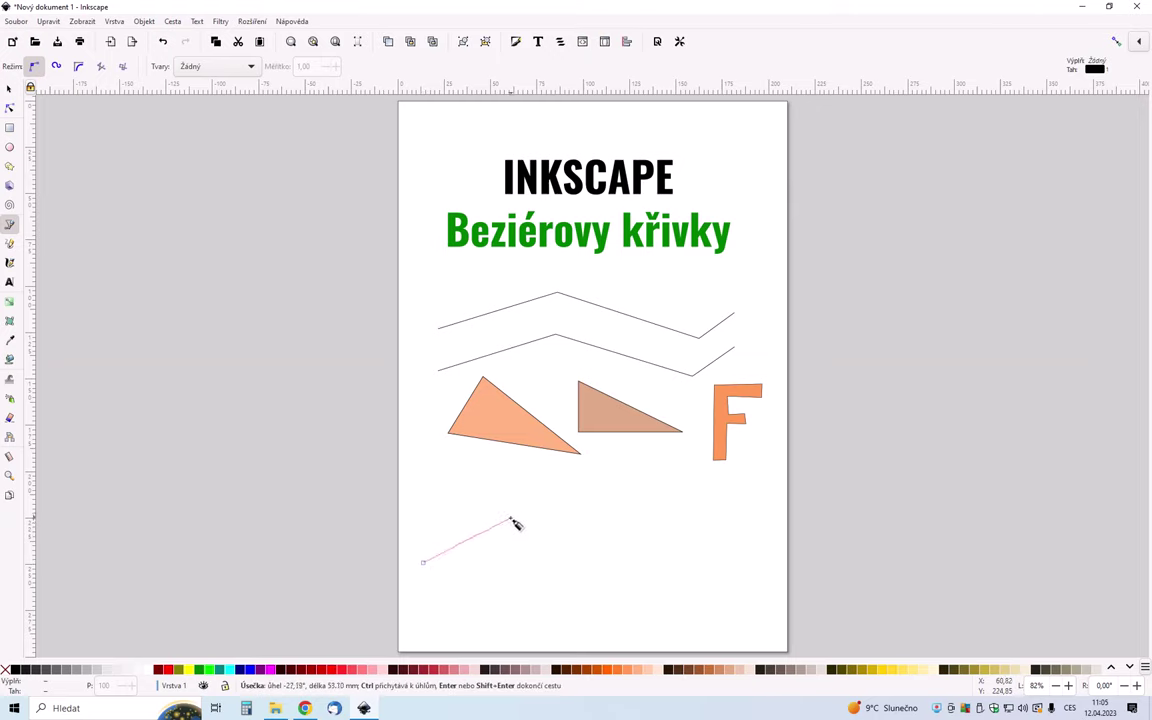
drag(512, 522, 586, 522)
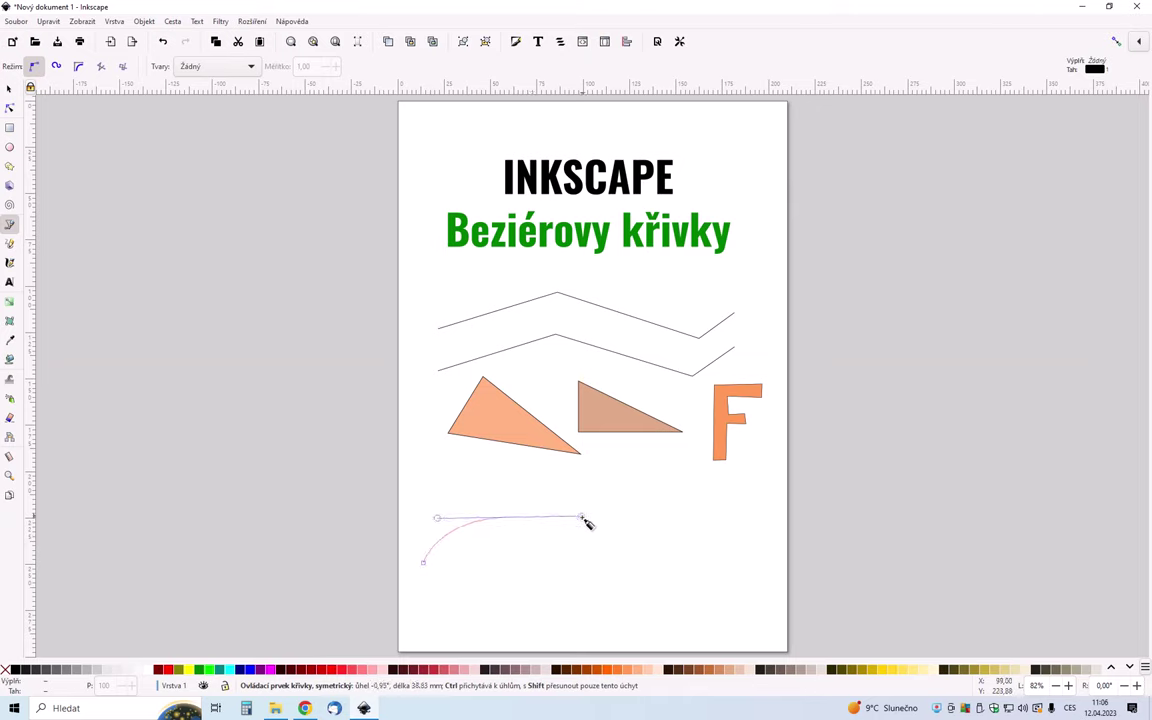
drag(586, 522, 568, 517)
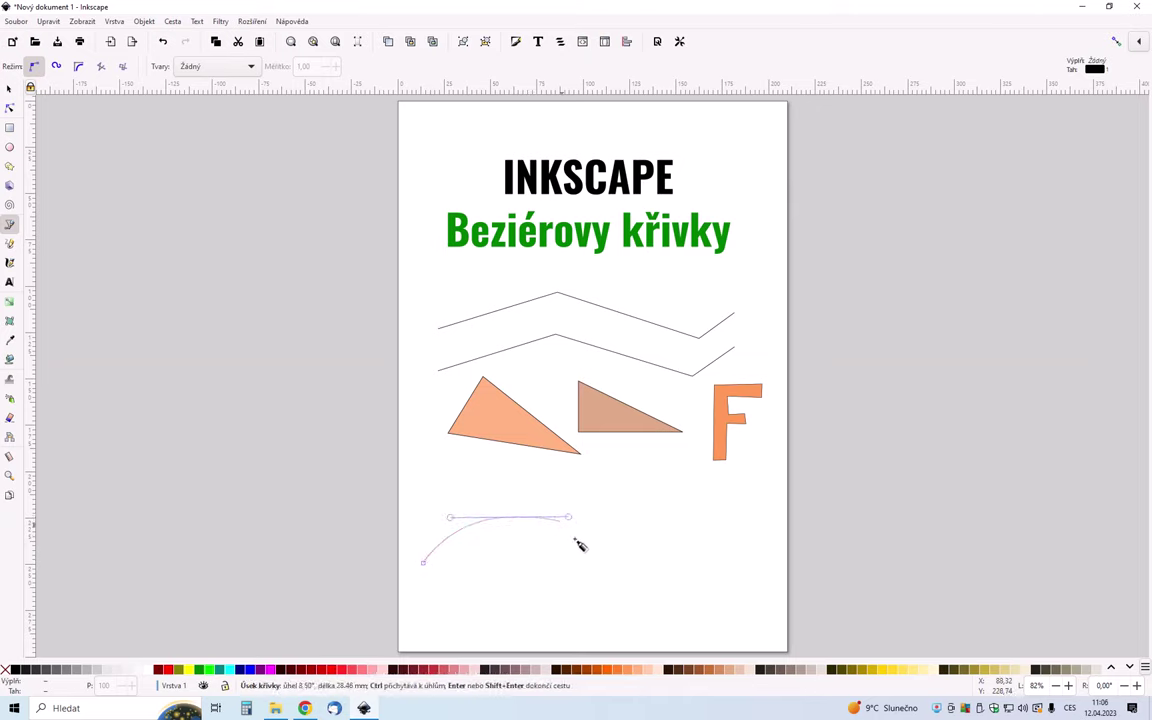
double_click(600, 560)
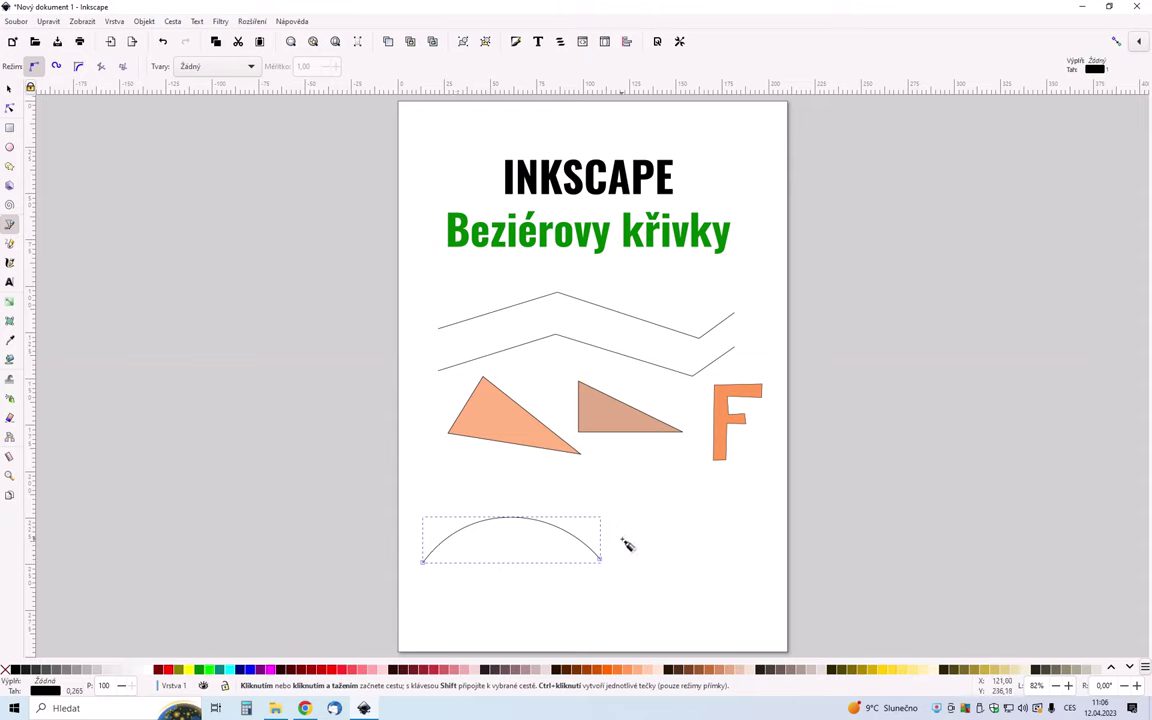
Step: Rebalance the arch's top-node handles and move it slightly up-right (about 95.6 × 24.8 mm)
click(9, 107)
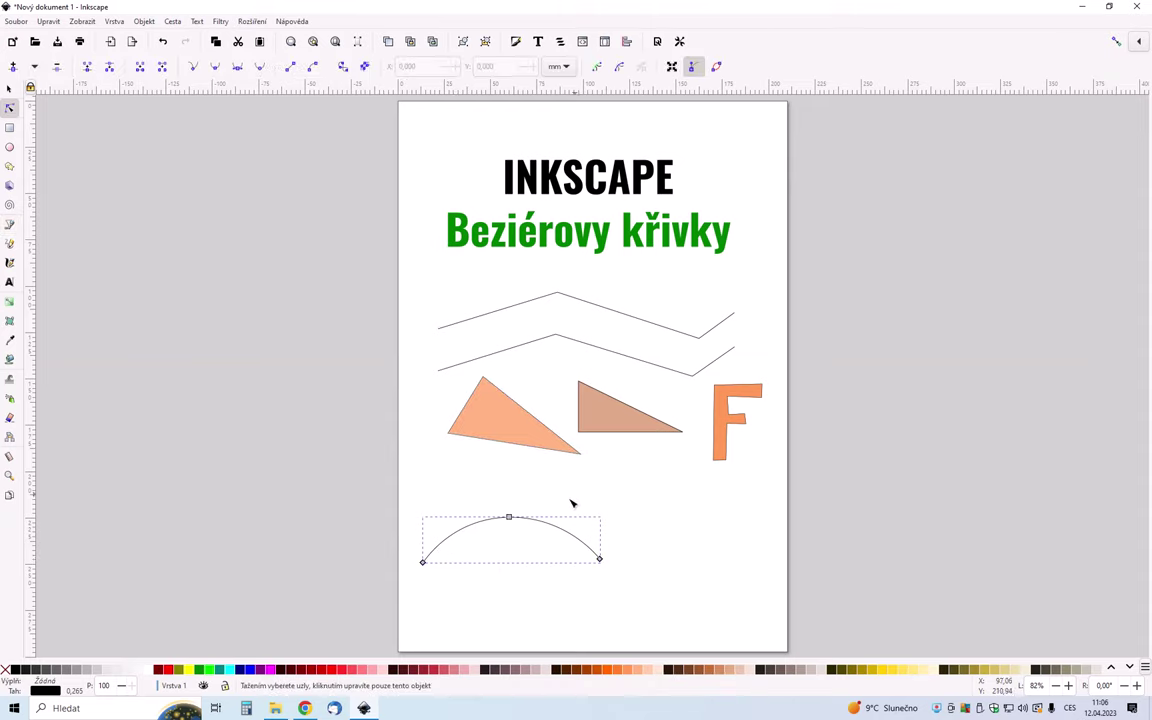
click(509, 518)
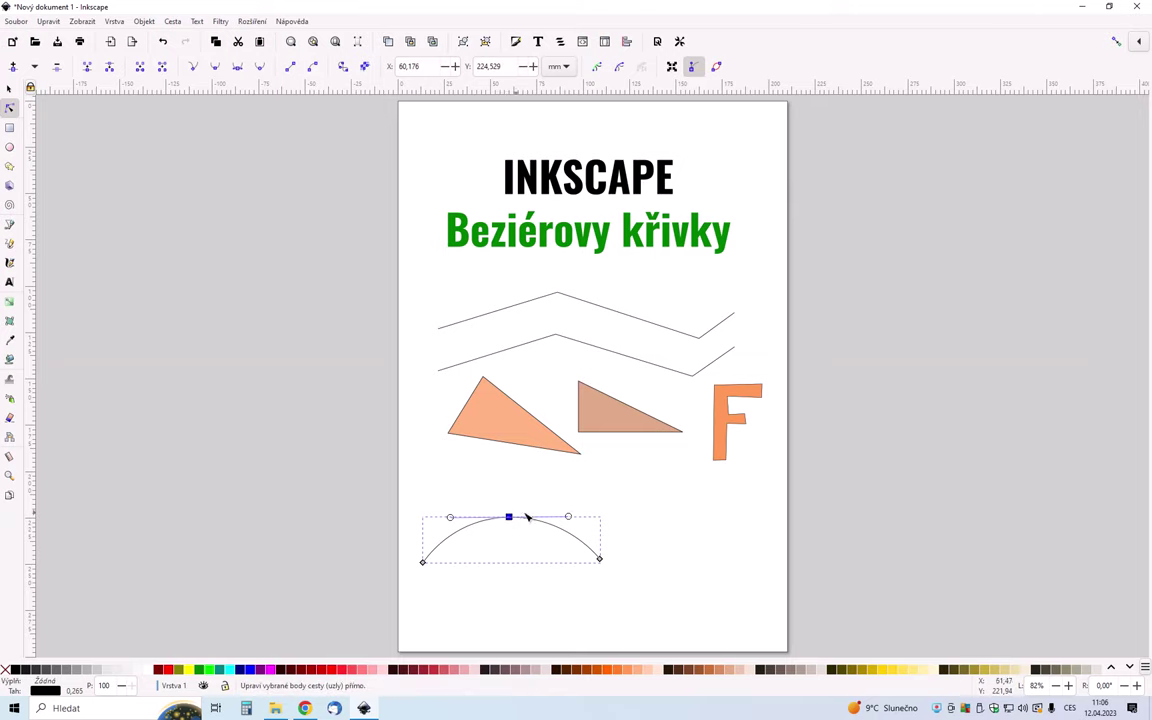
drag(573, 518, 577, 518)
drag(451, 518, 457, 517)
mouse_move(576, 518)
mouse_down()
mouse_move(558, 522)
mouse_move(682, 490)
mouse_move(576, 534)
mouse_move(563, 518)
mouse_up()
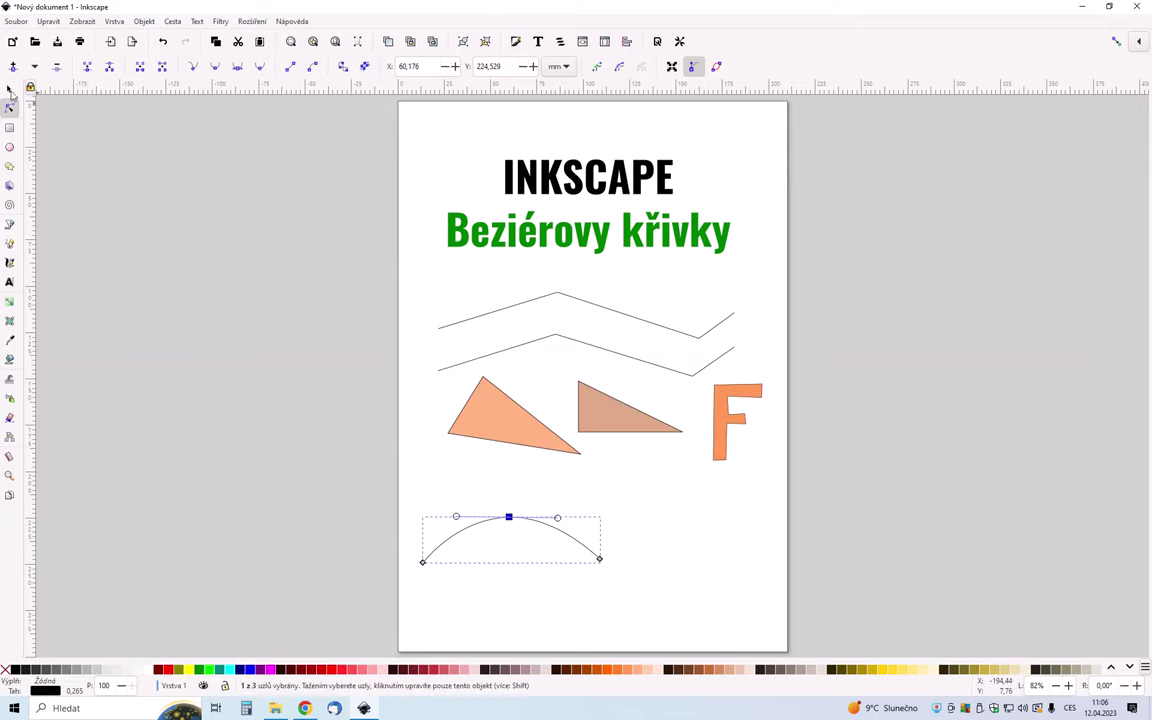
click(9, 88)
drag(568, 543, 583, 527)
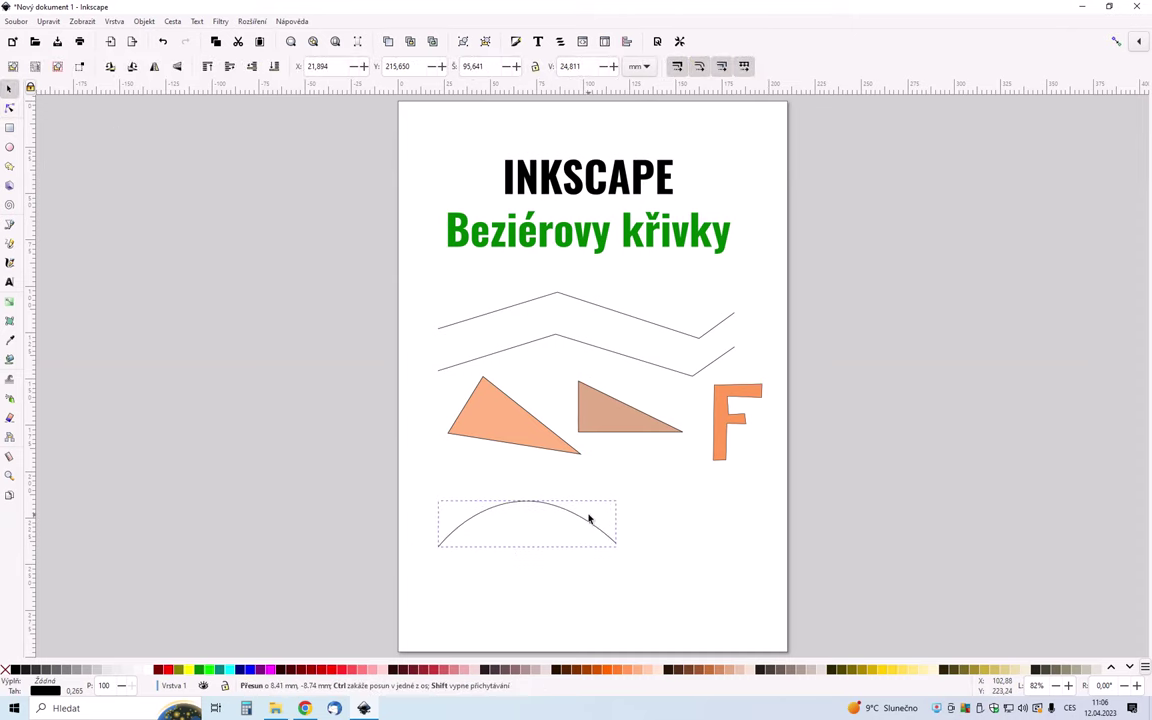
Step: Draw a four-node S-shaped wave below the arch with a smooth crest and deepened dip
click(9, 224)
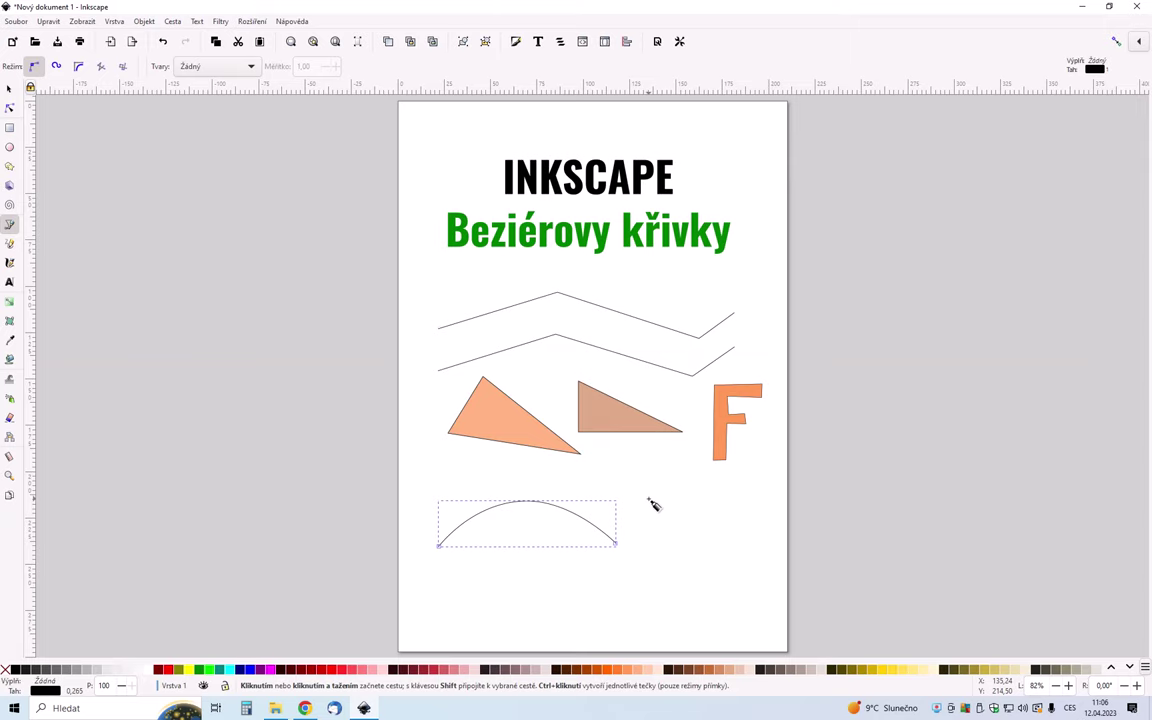
click(430, 612)
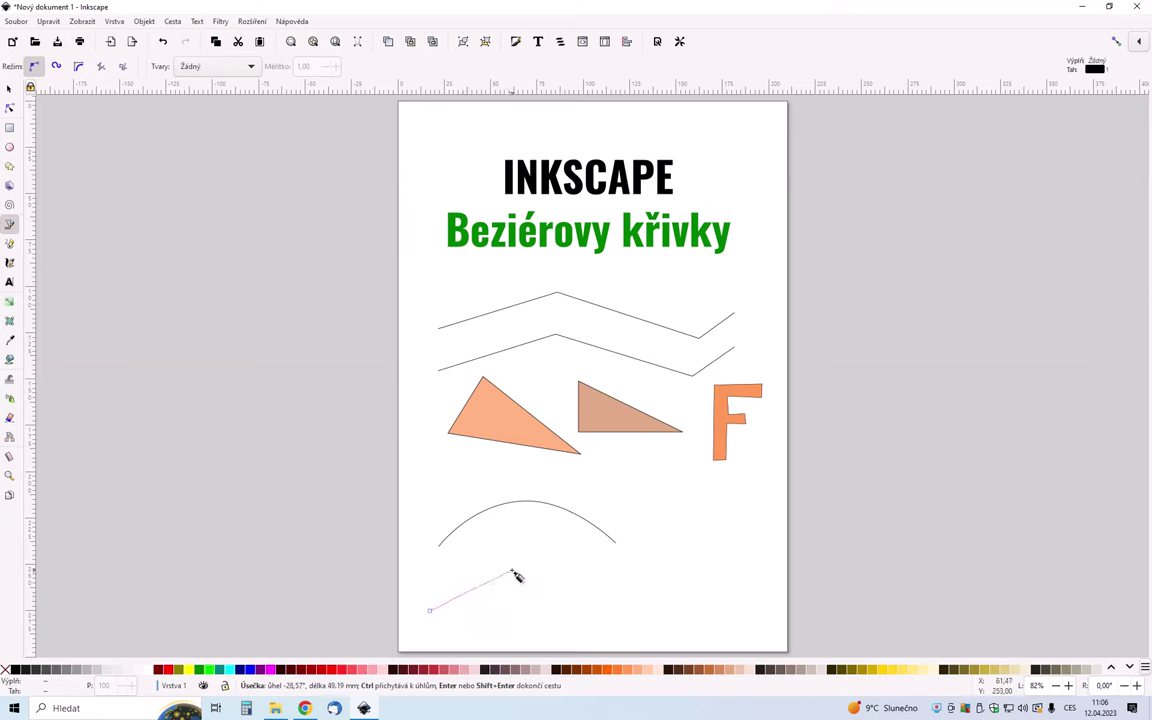
drag(512, 572, 560, 572)
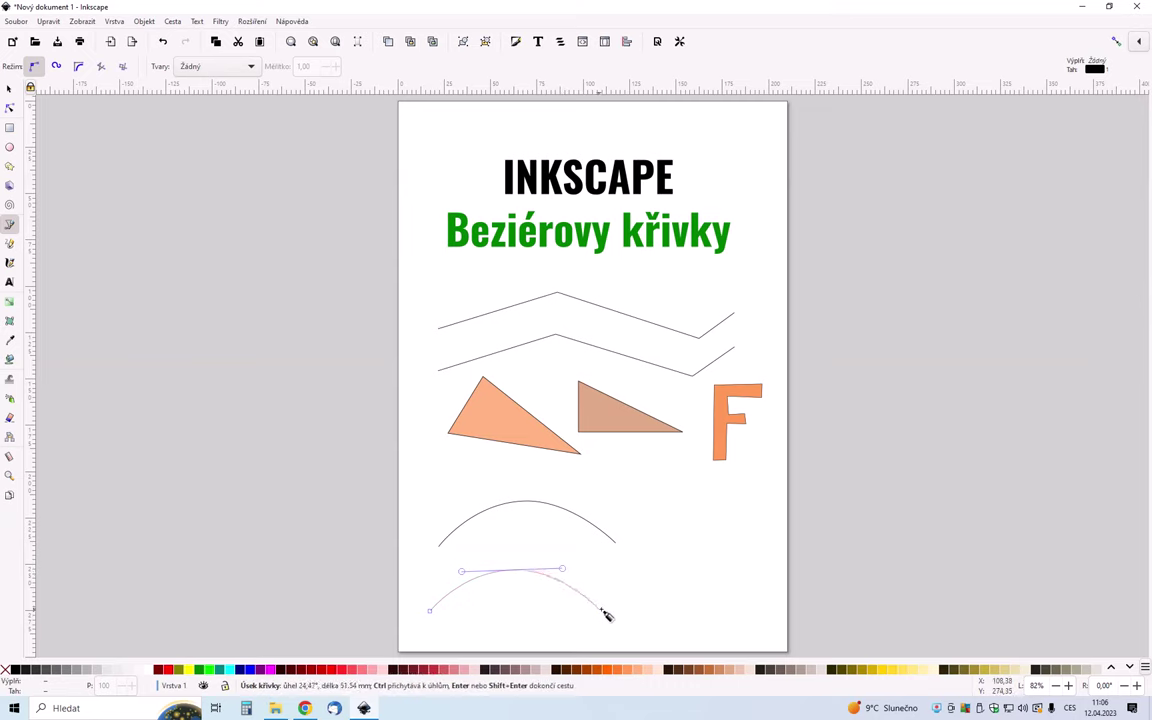
drag(600, 610, 647, 614)
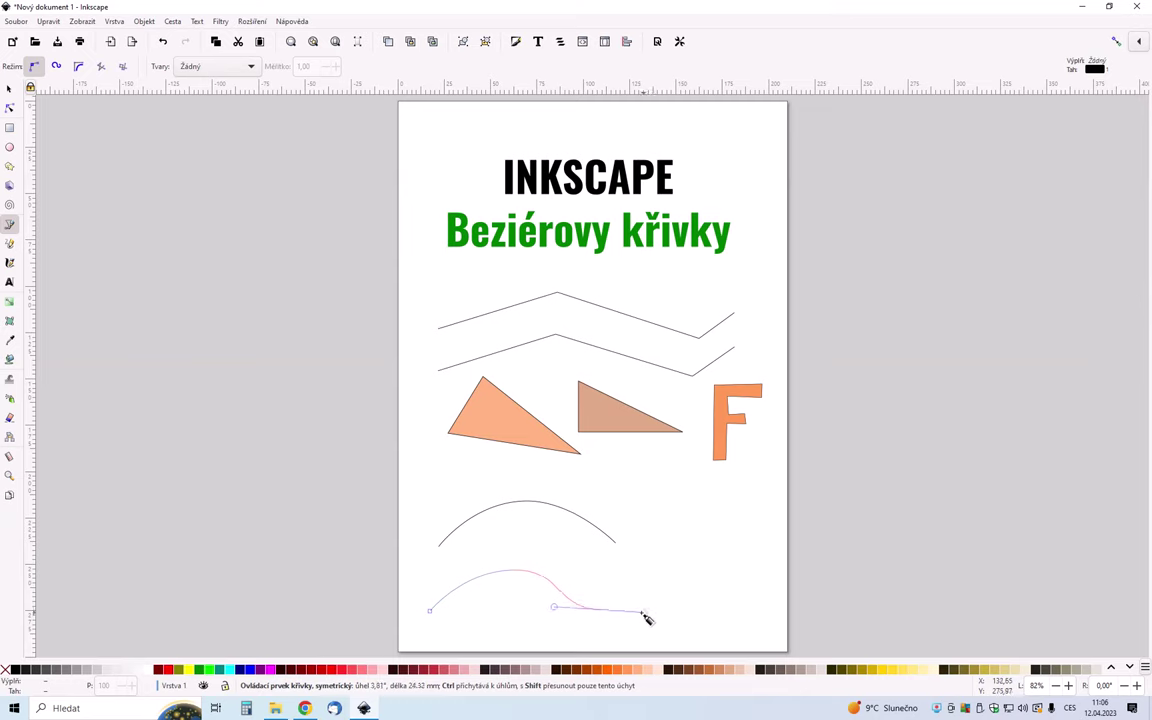
drag(647, 614, 655, 614)
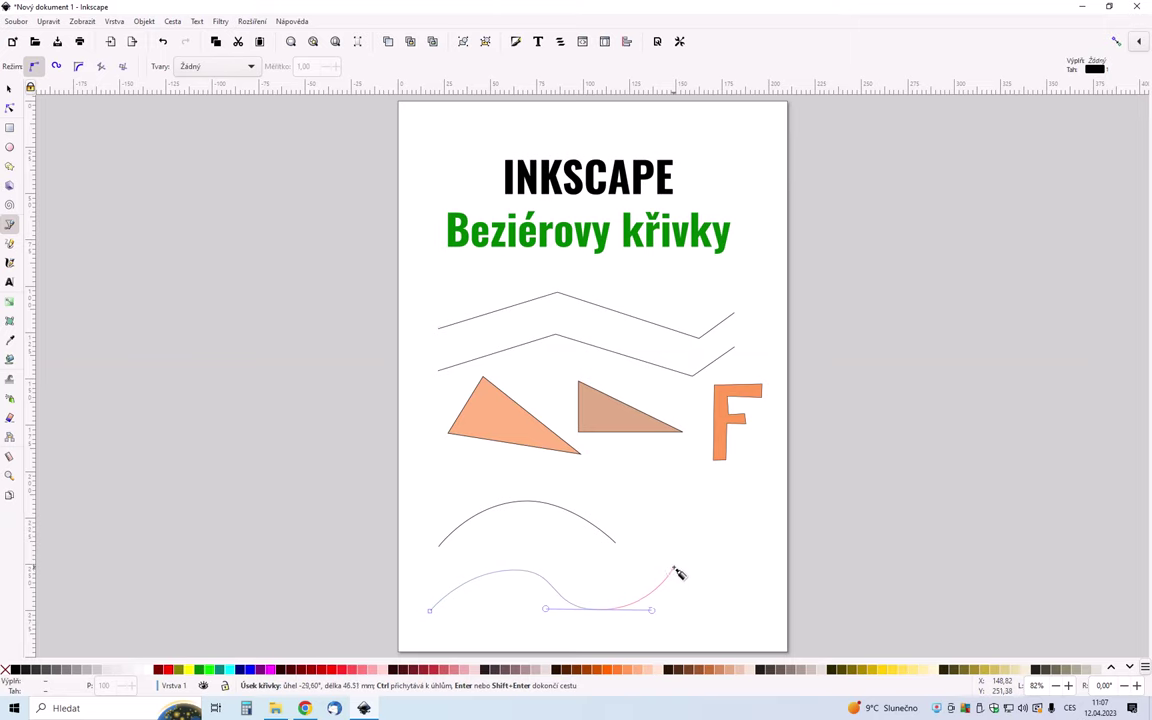
double_click(674, 568)
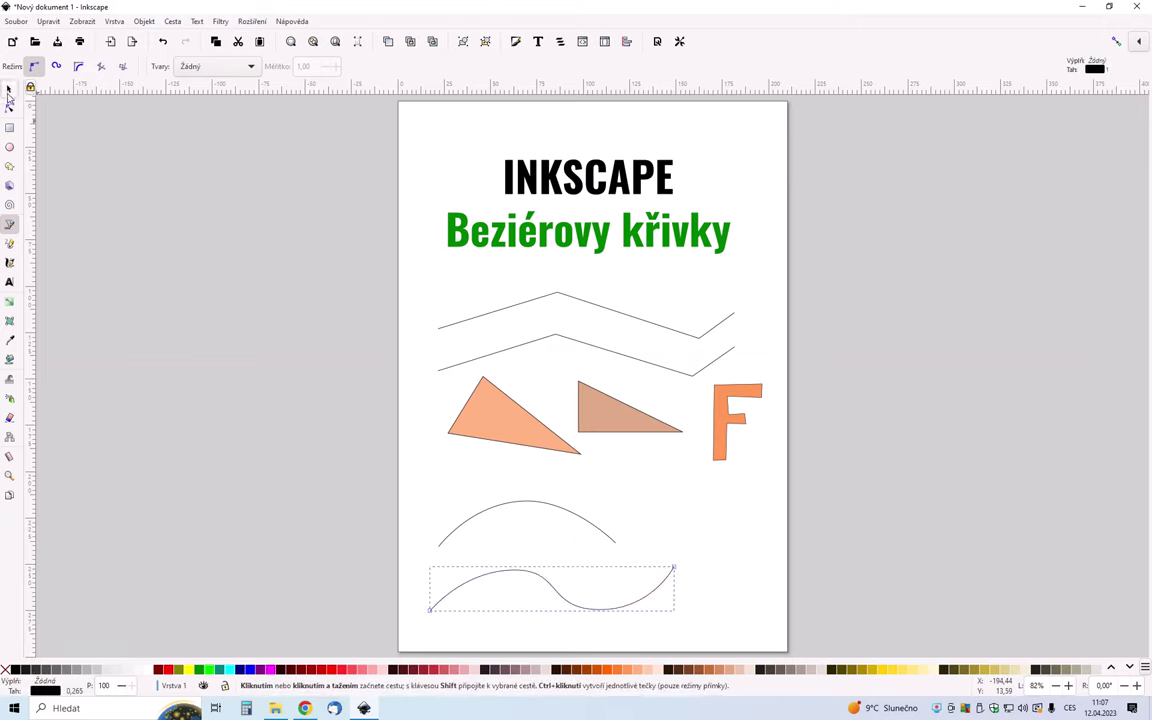
click(9, 90)
Step: Shift the wavy curve up and right to sit just under the arch, then deselect
click(722, 545)
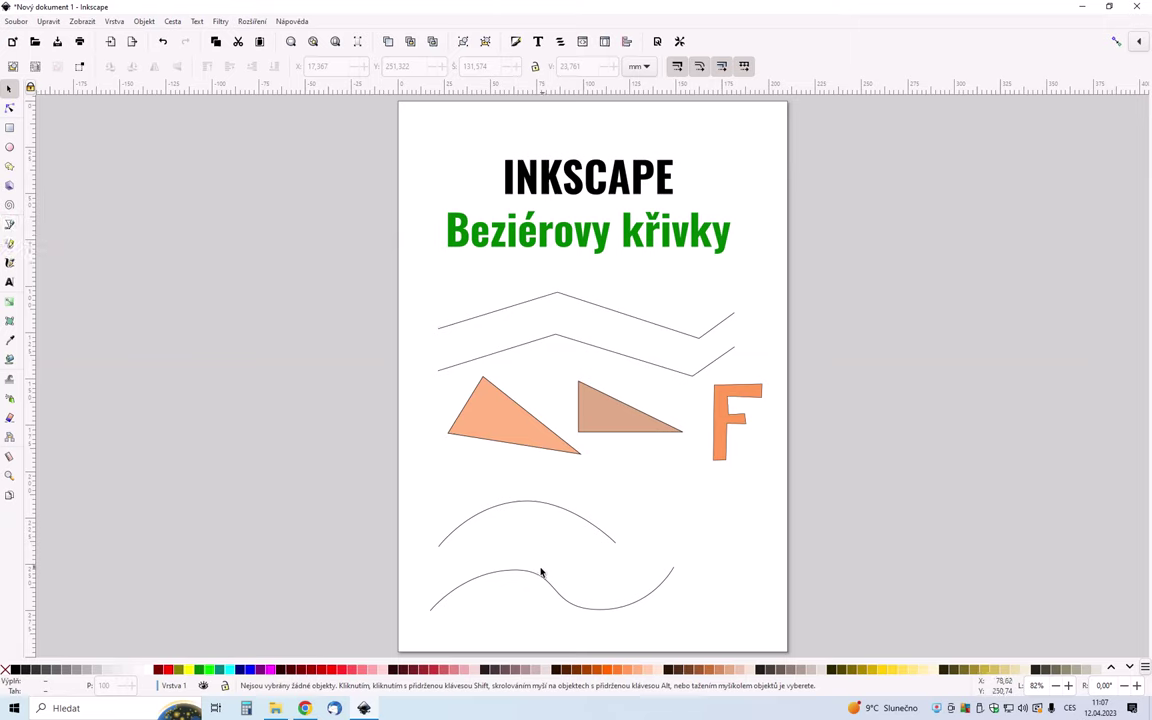
drag(545, 569, 559, 547)
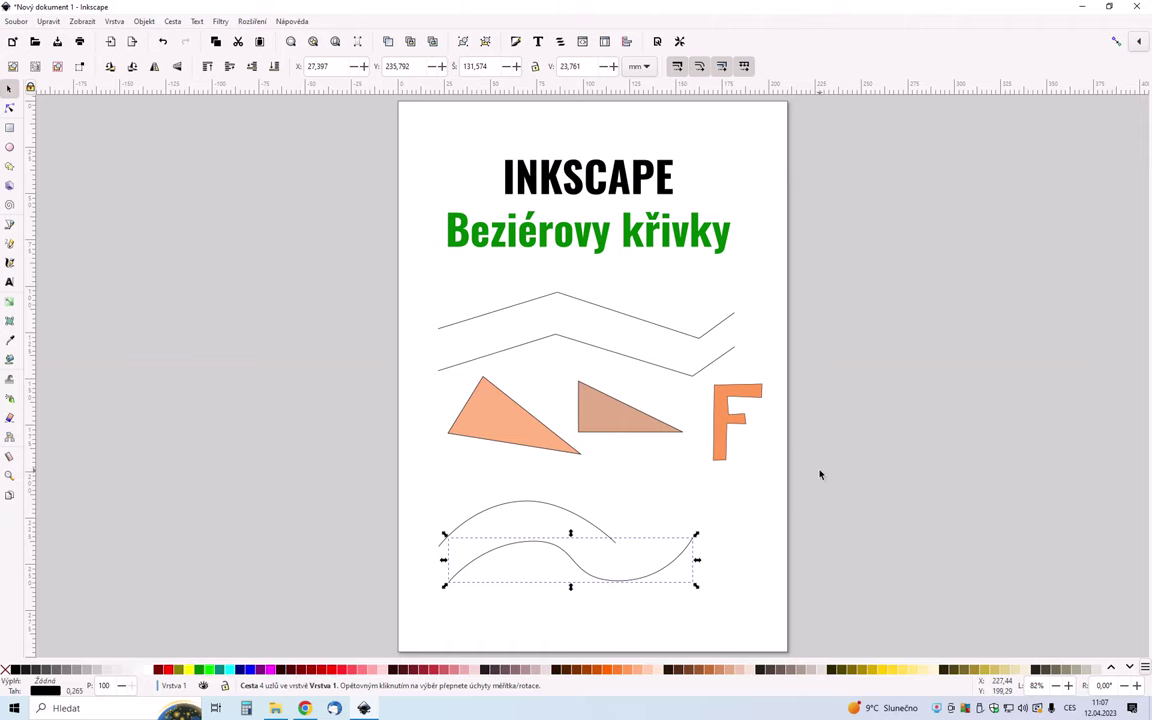
scroll(820, 474, down, 1)
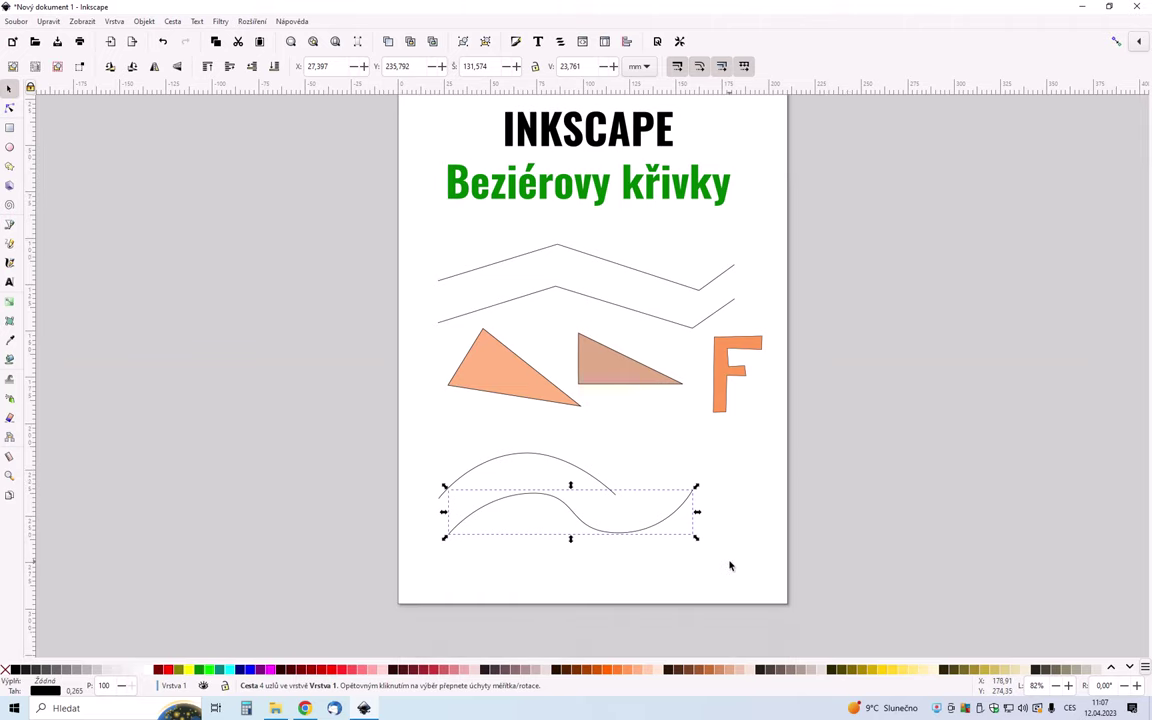
click(368, 552)
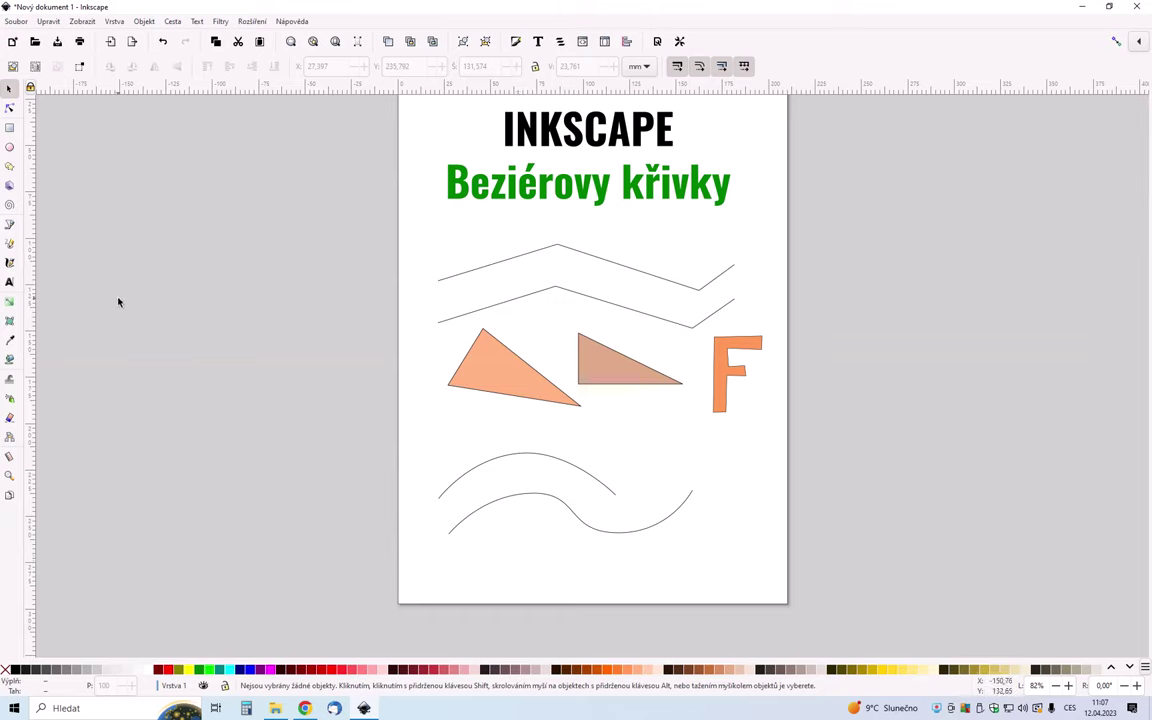
click(9, 224)
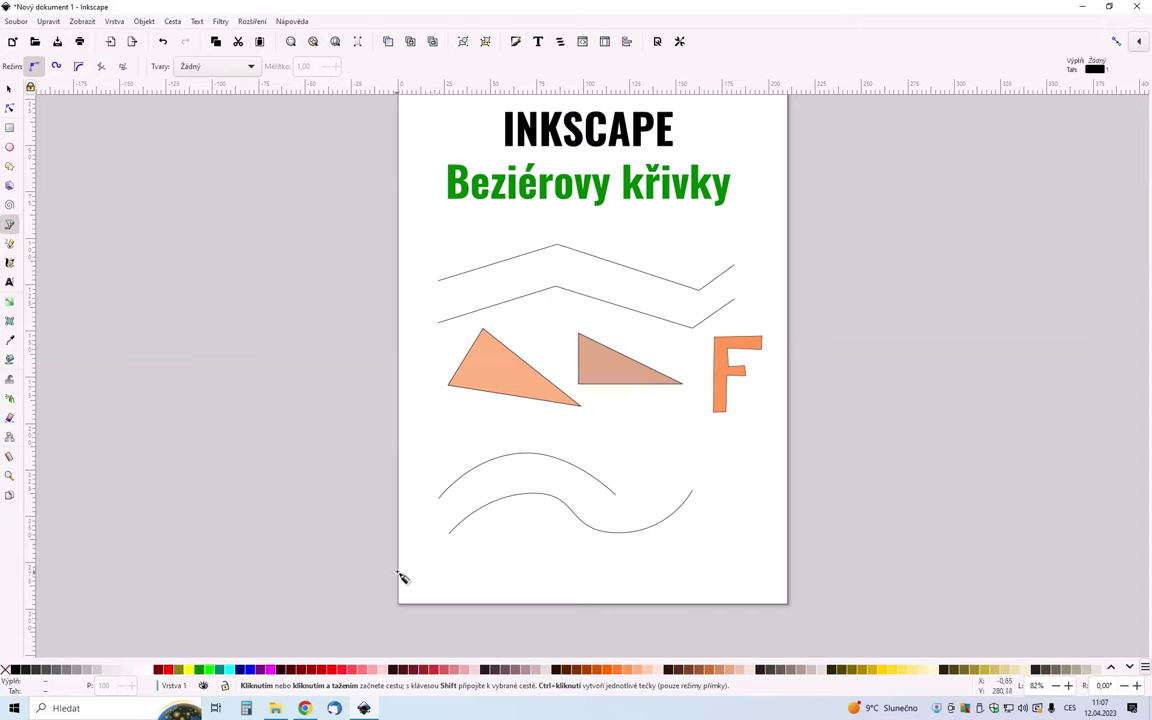
Step: Draw a closed path with a wavy top edge and square bottom corners across the page bottom
click(398, 535)
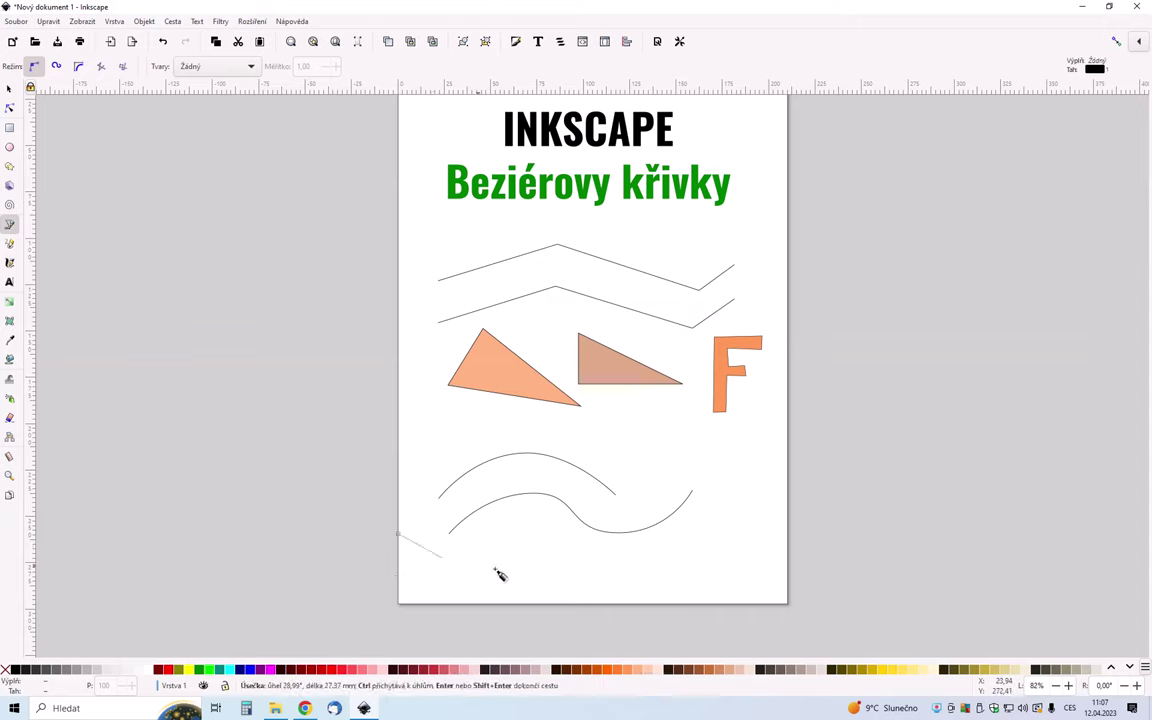
drag(513, 571, 563, 572)
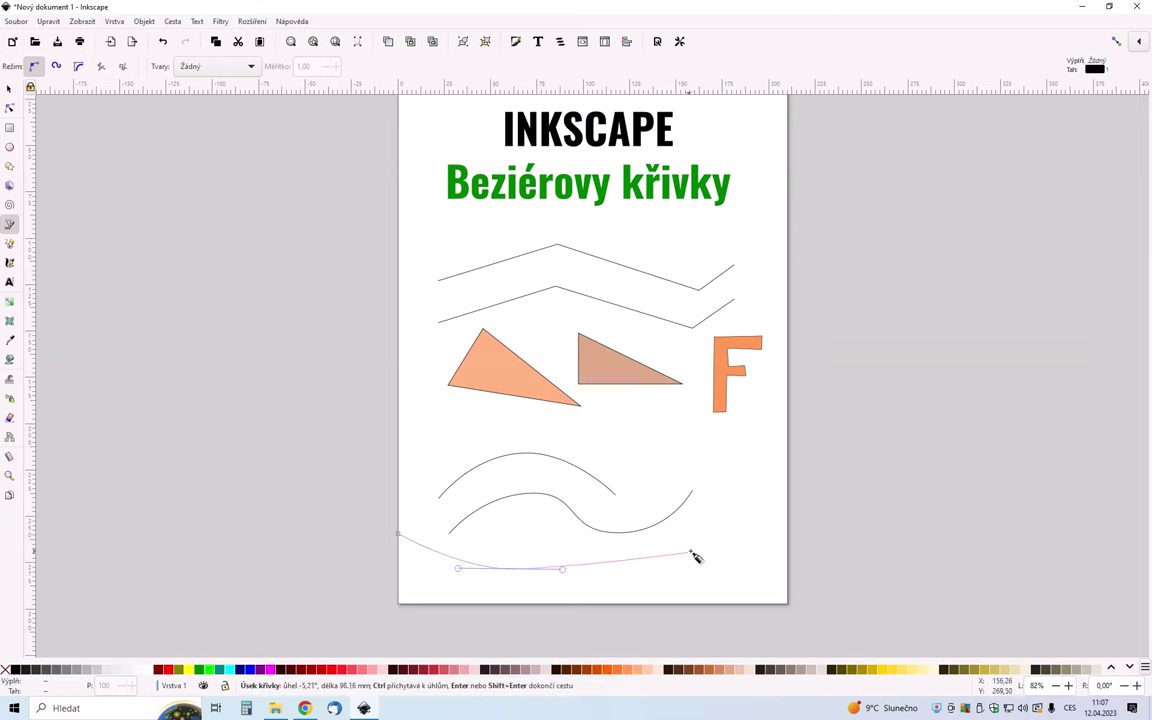
drag(706, 549, 752, 545)
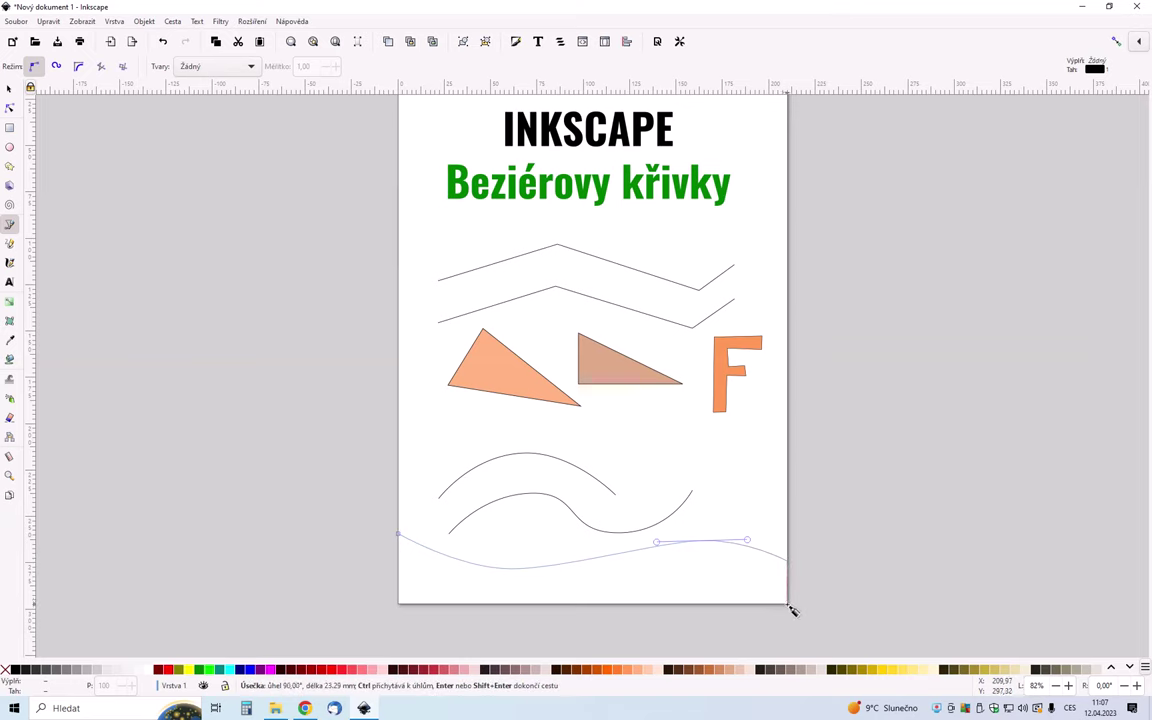
click(788, 604)
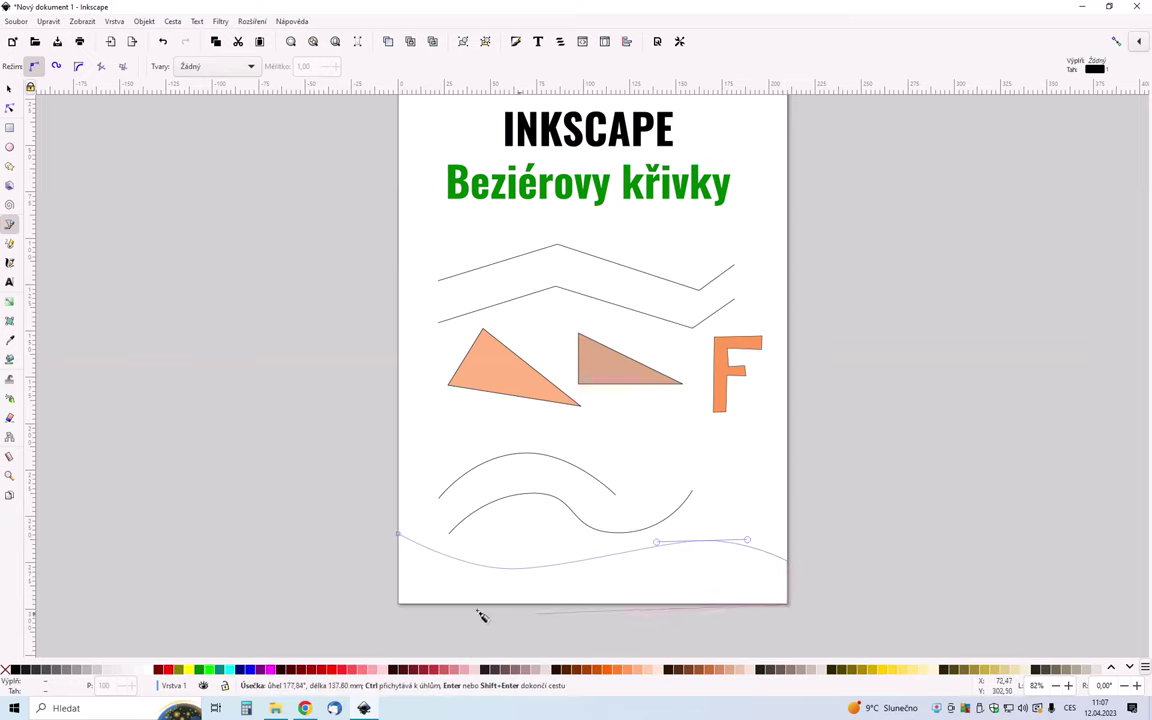
click(399, 604)
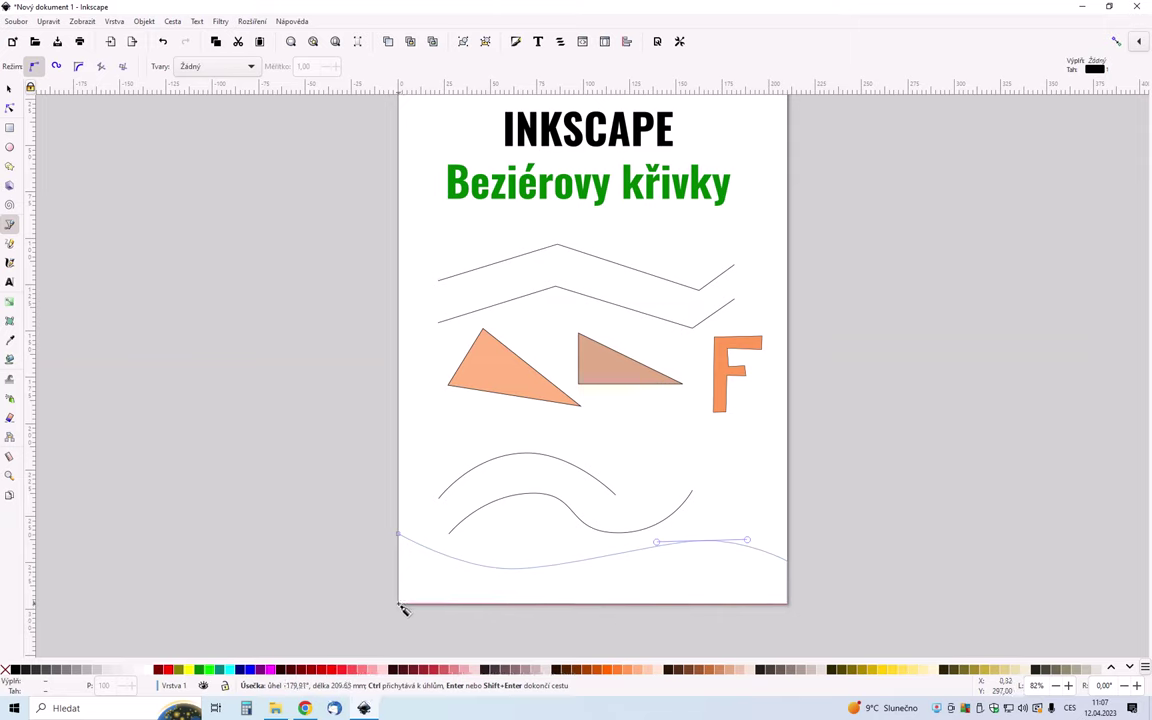
click(399, 537)
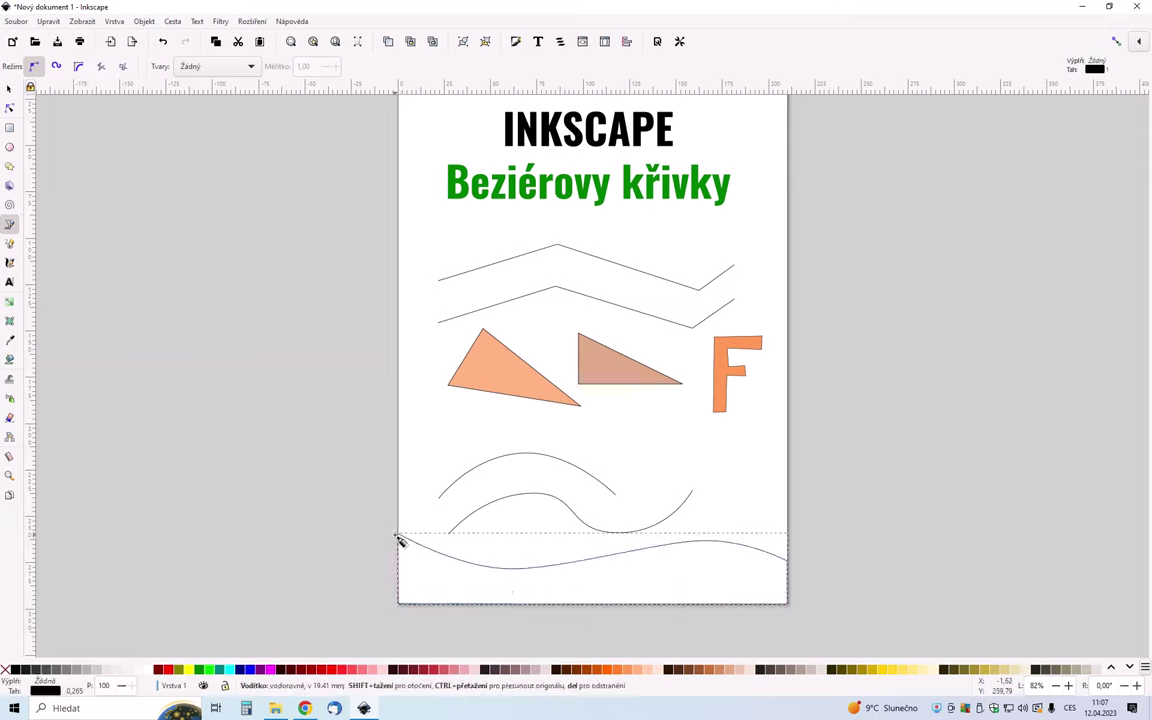
Step: Fill the wave band crimson (#C83737) and return to the selection tool
click(437, 669)
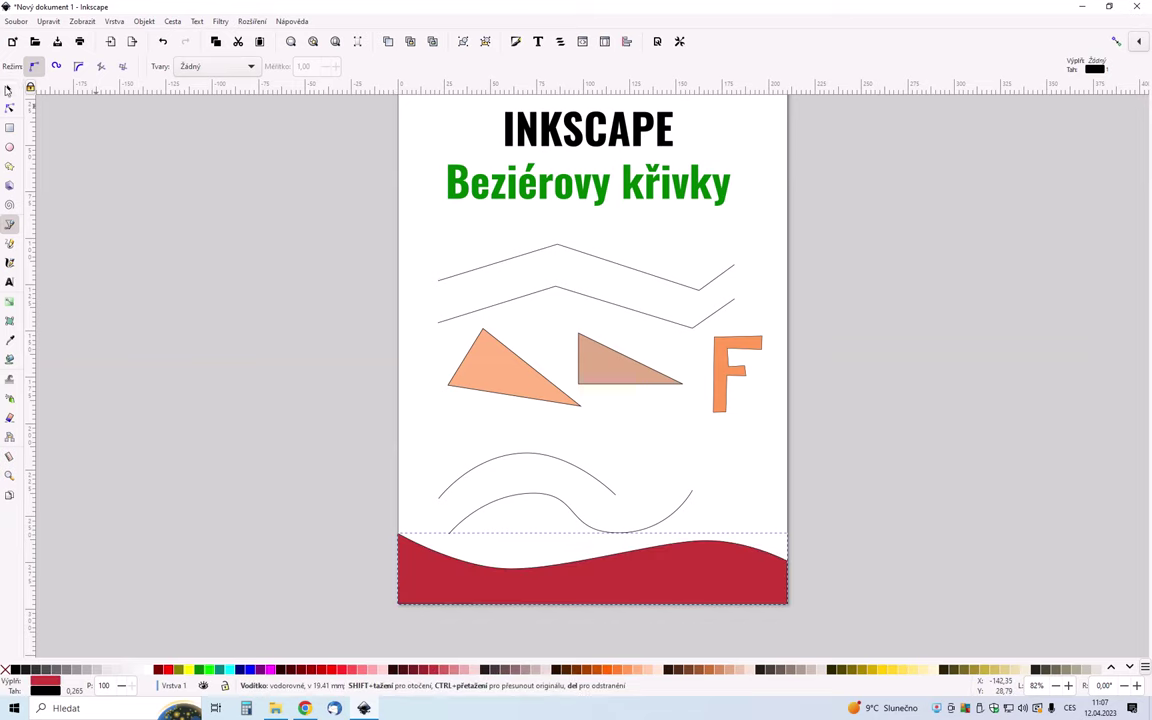
click(7, 90)
scroll(1040, 303, up, 1)
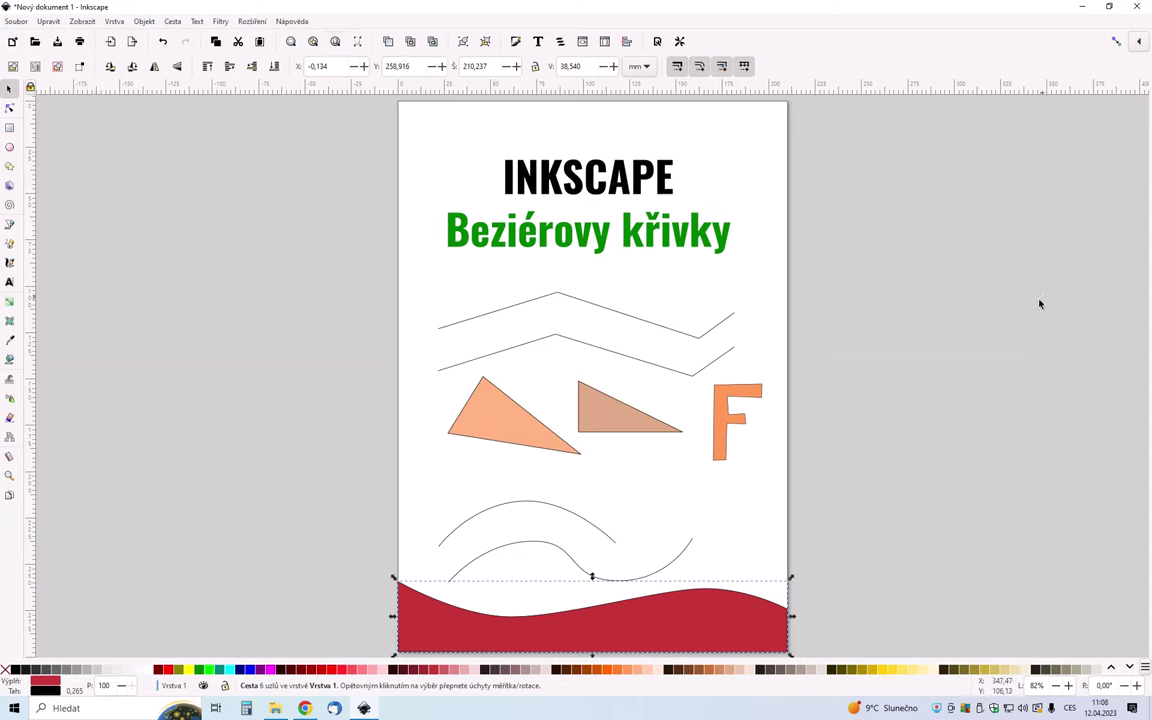
click(983, 378)
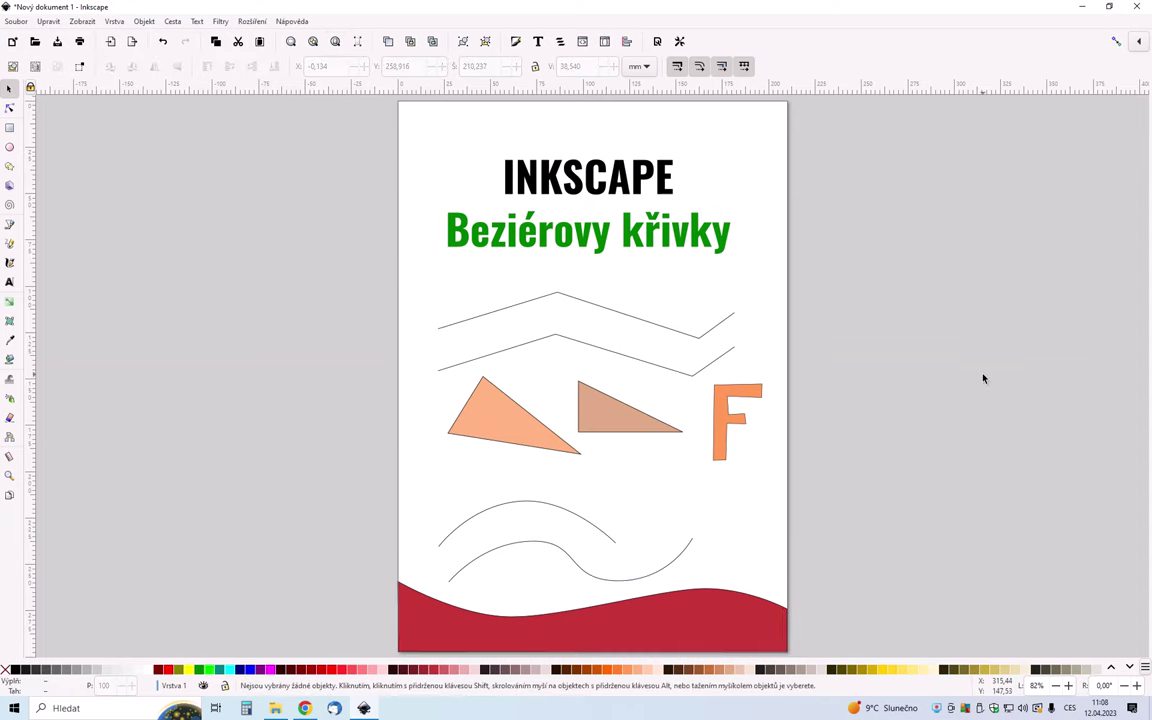